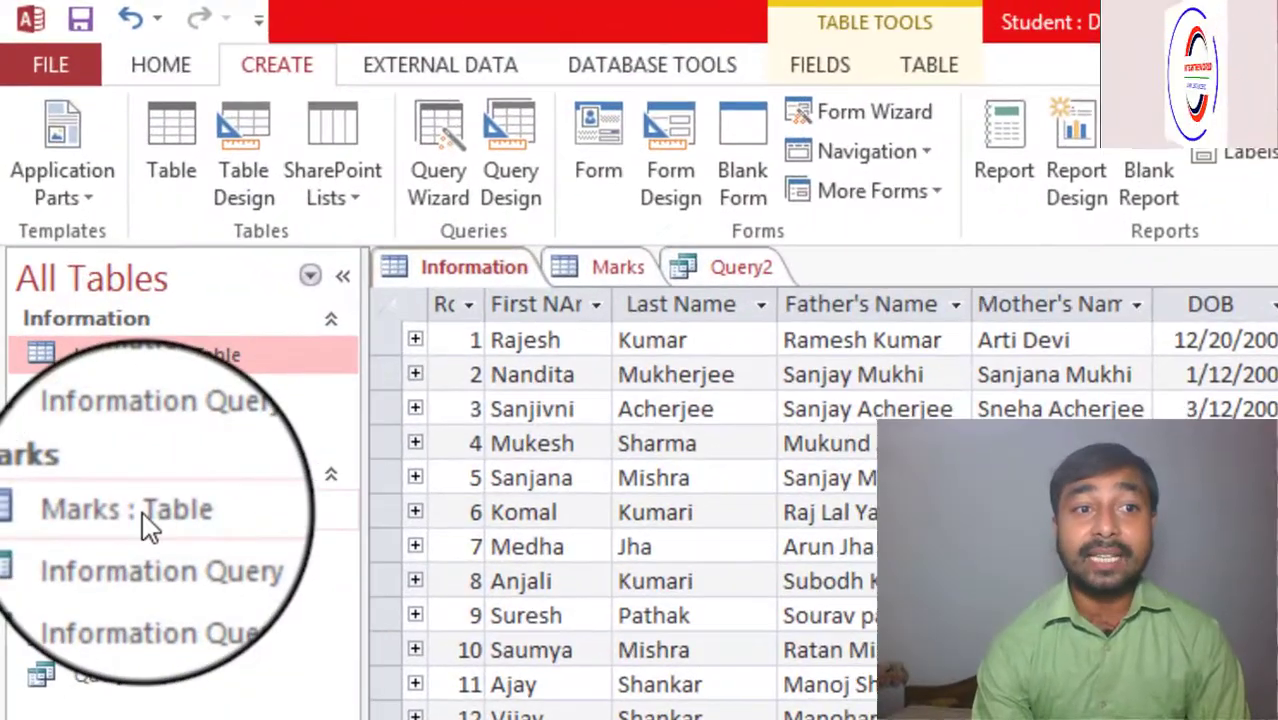
Compare the fields and records of the Marks table with those of the Information table
double_click(148, 520)
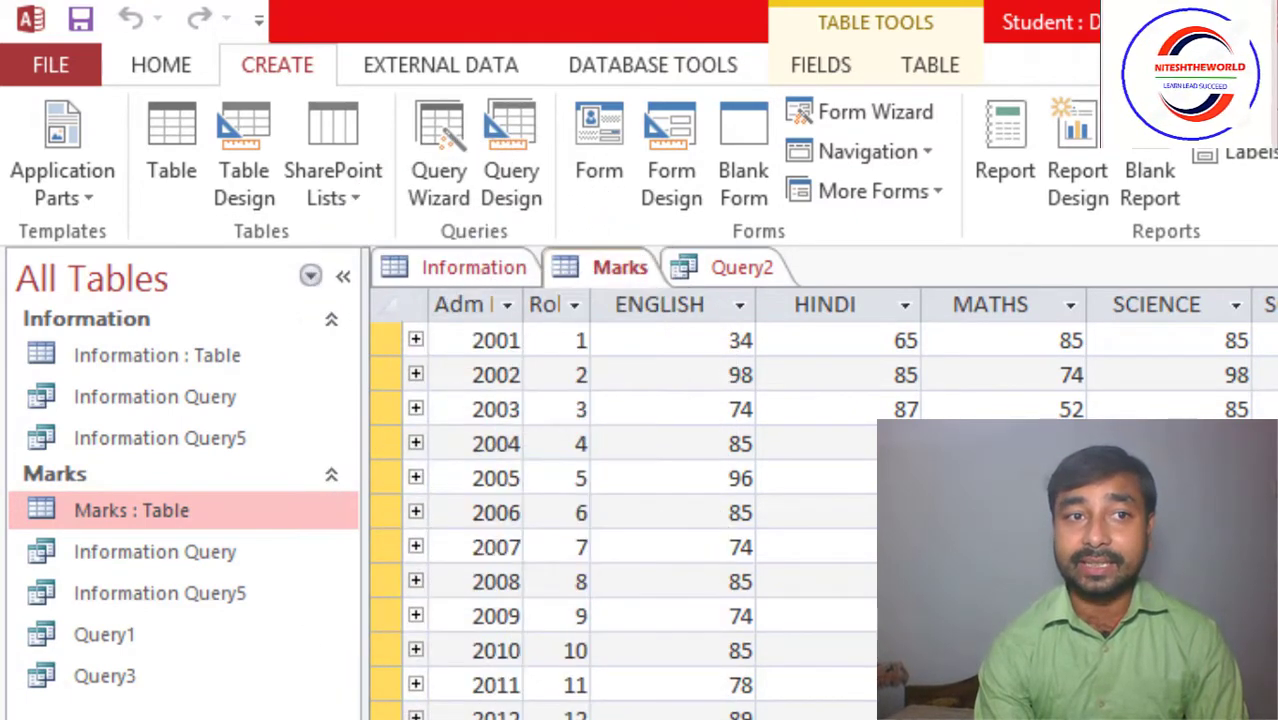
double_click(225, 356)
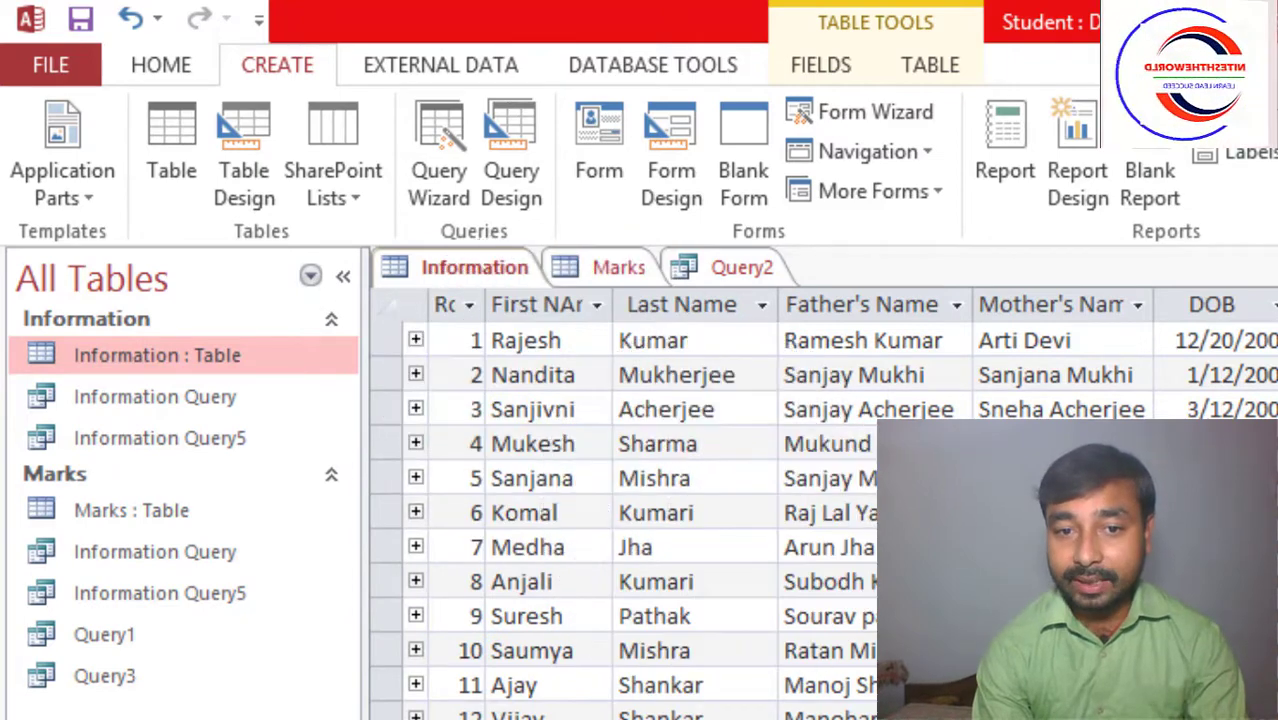
scroll(620, 500, "left", 2)
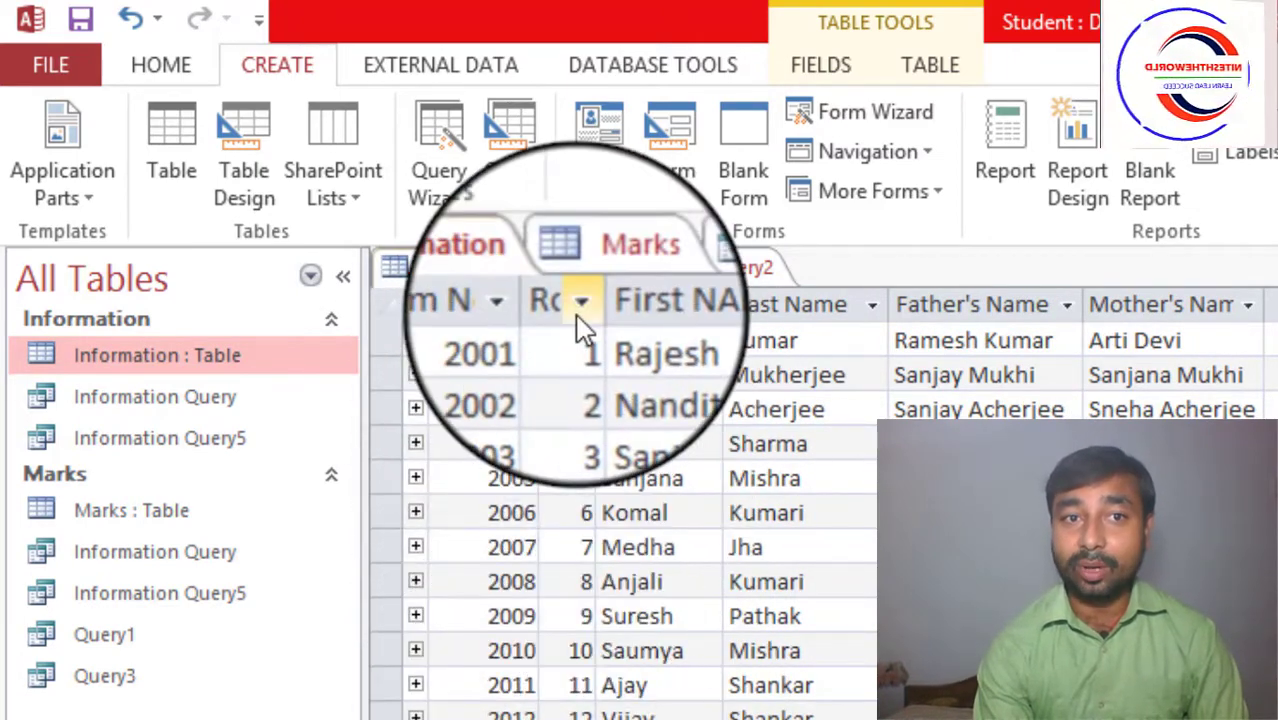
double_click(196, 516)
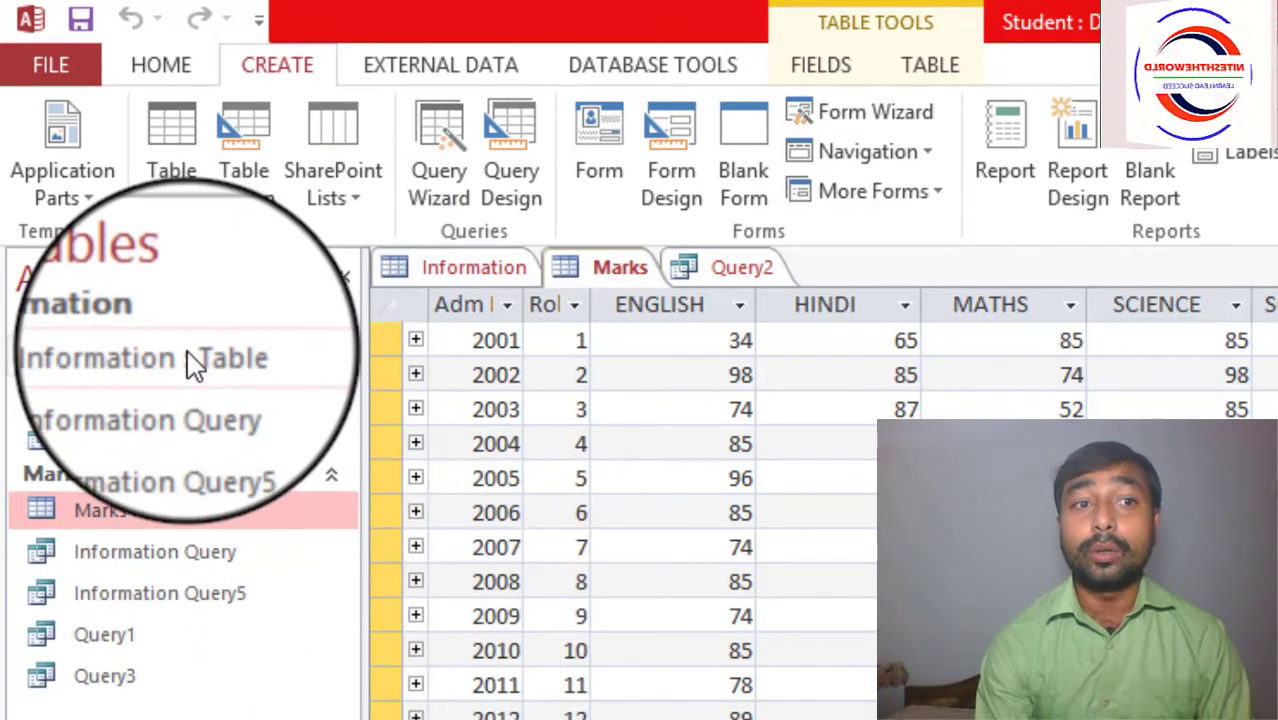
double_click(188, 355)
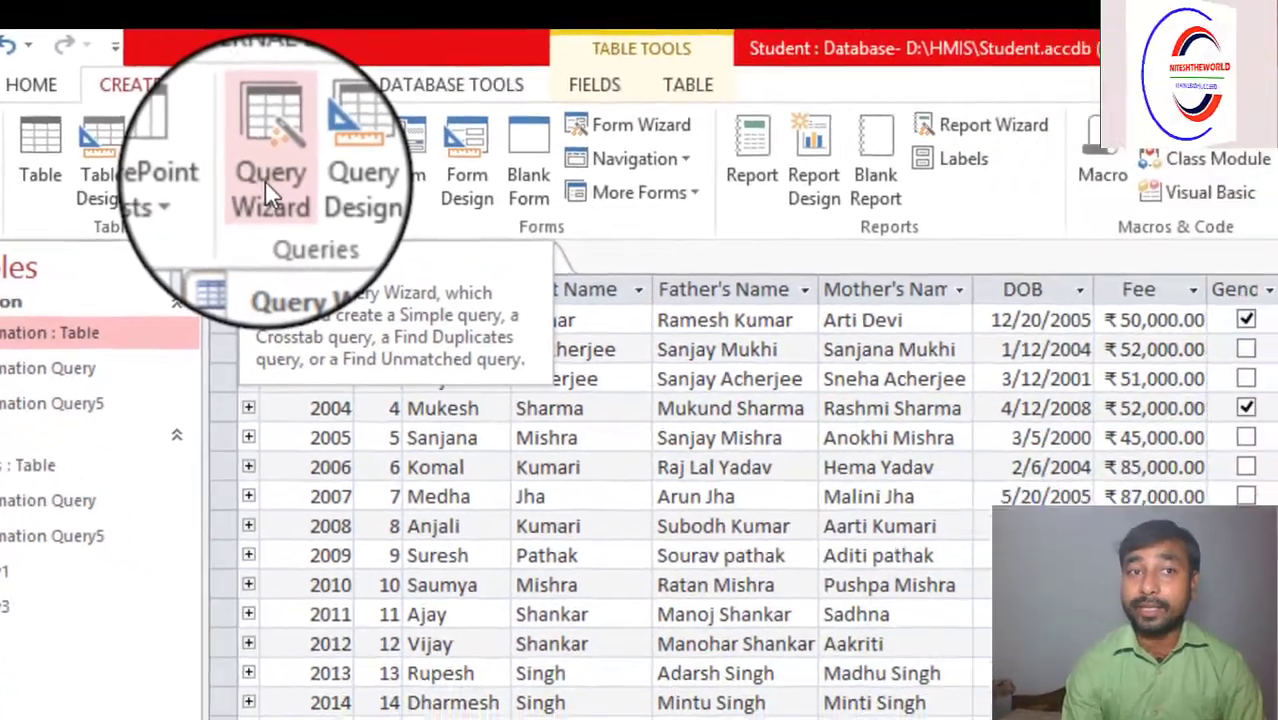
Create a simple detail query with all fields of the Information table and open it for design modification
left_click(420, 185)
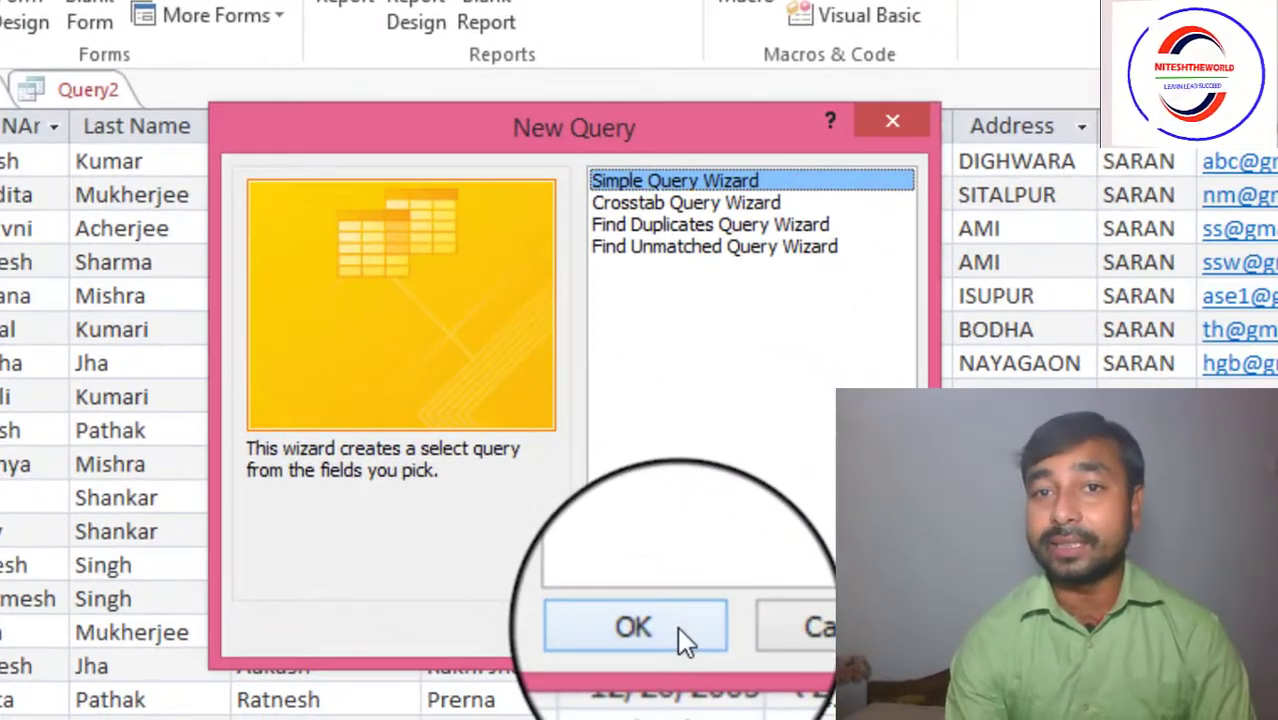
left_click(940, 719)
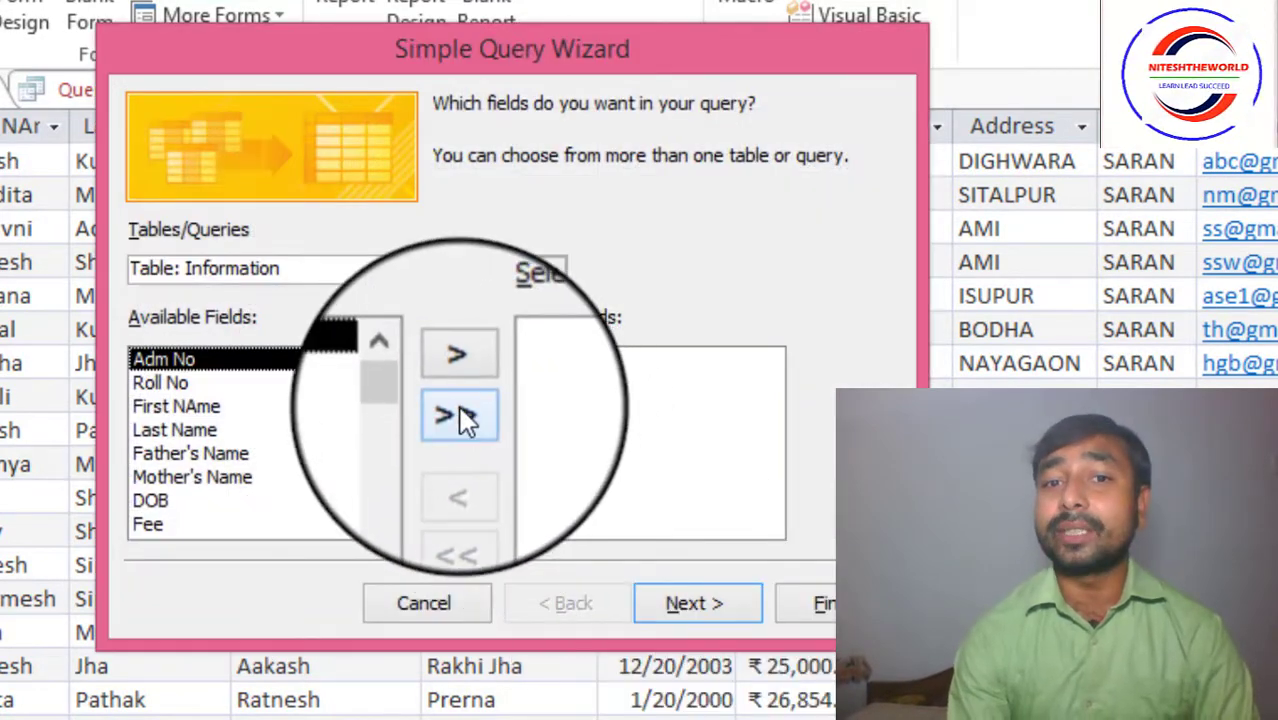
left_click(459, 414)
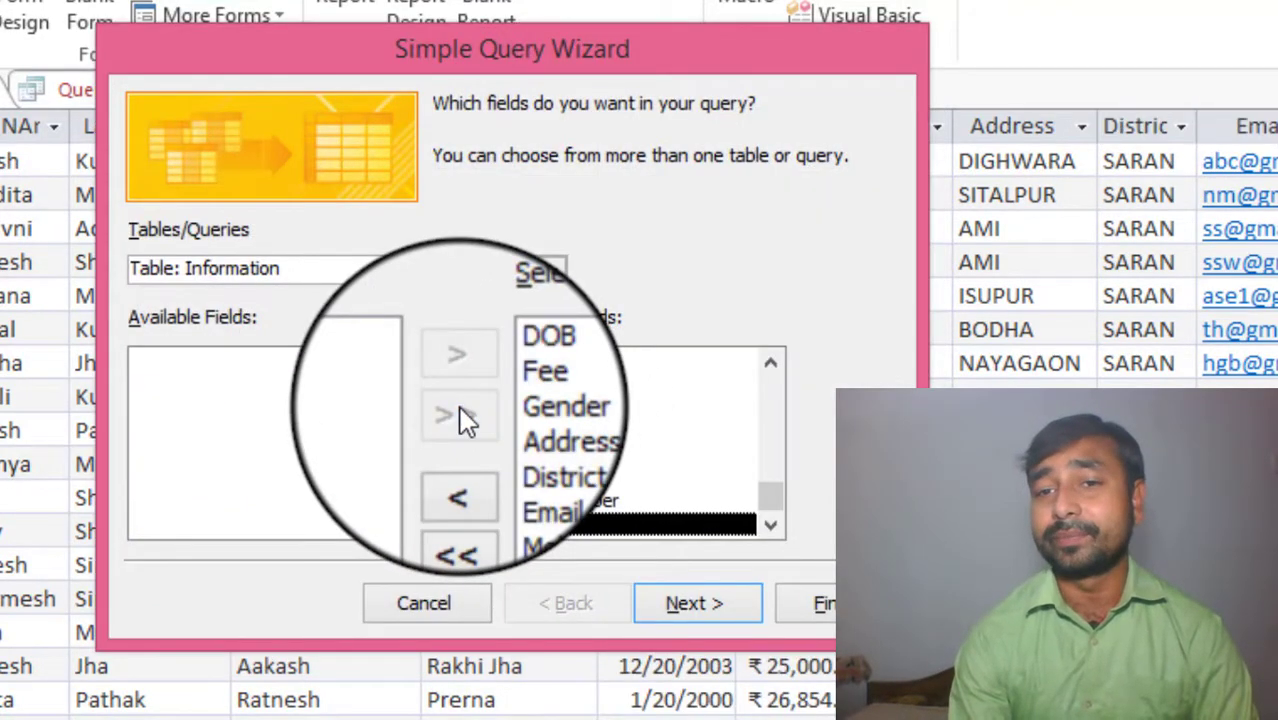
left_click(690, 604)
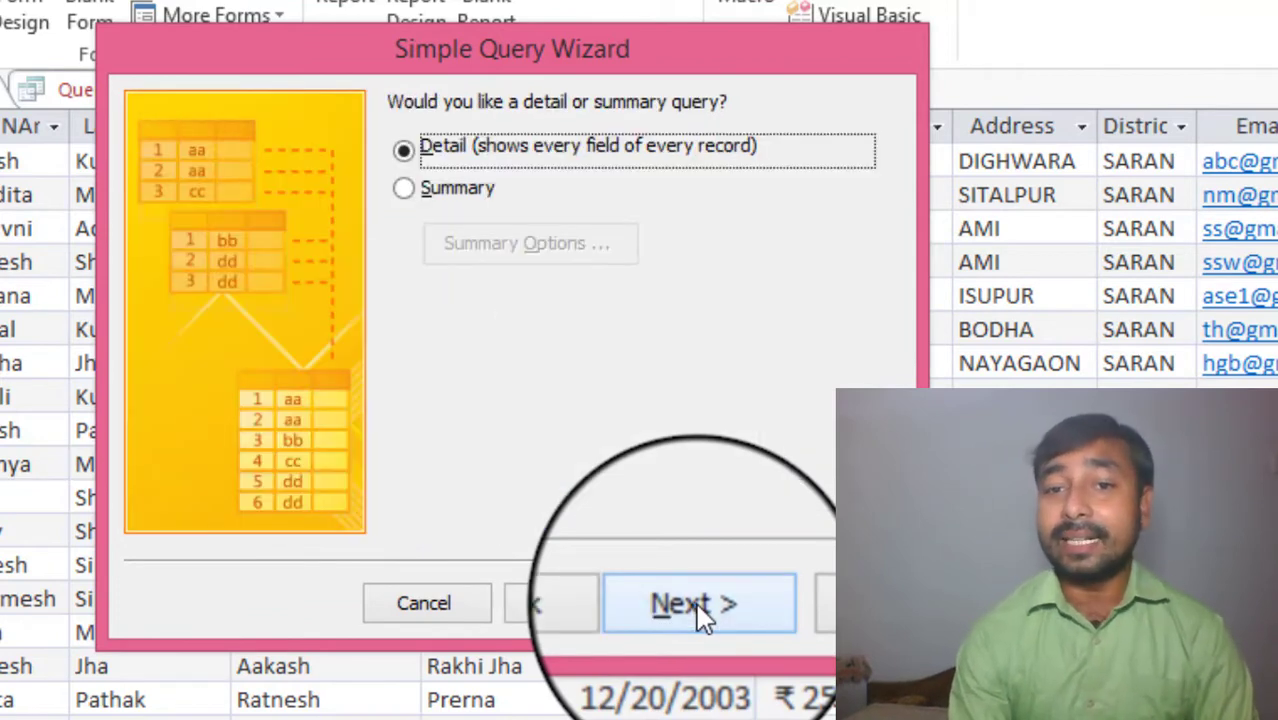
left_click(697, 604)
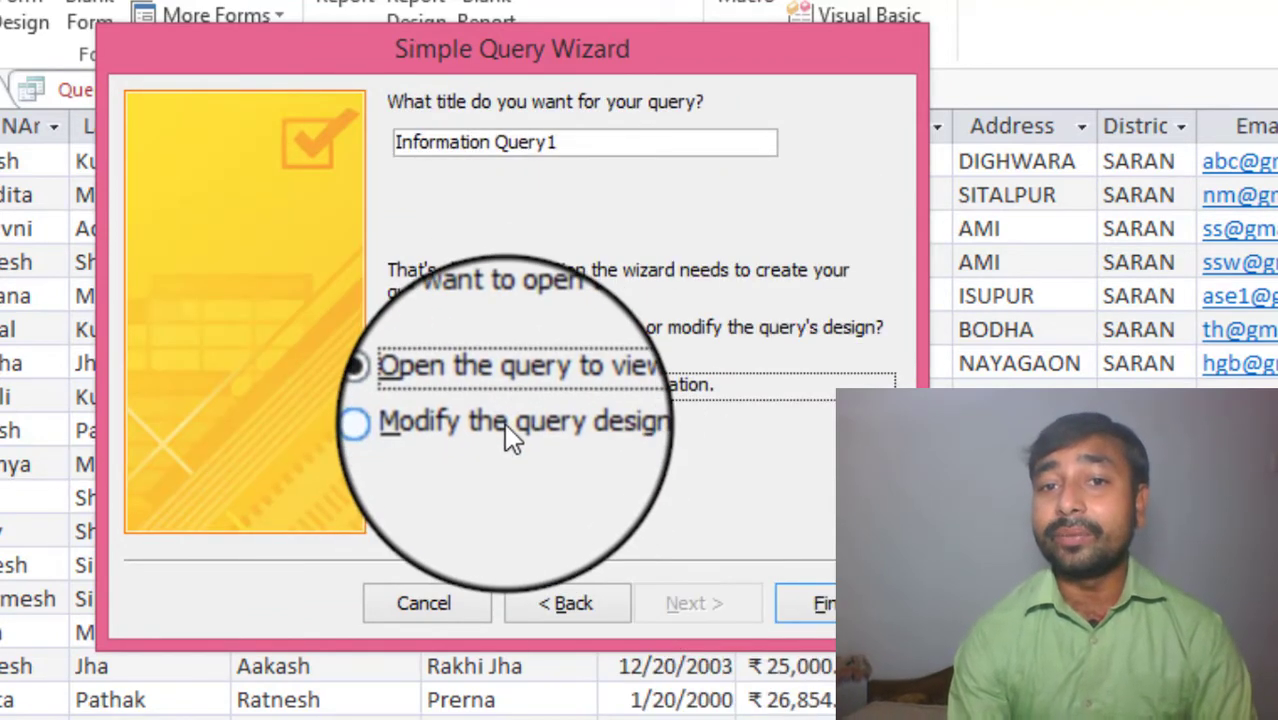
left_click(505, 422)
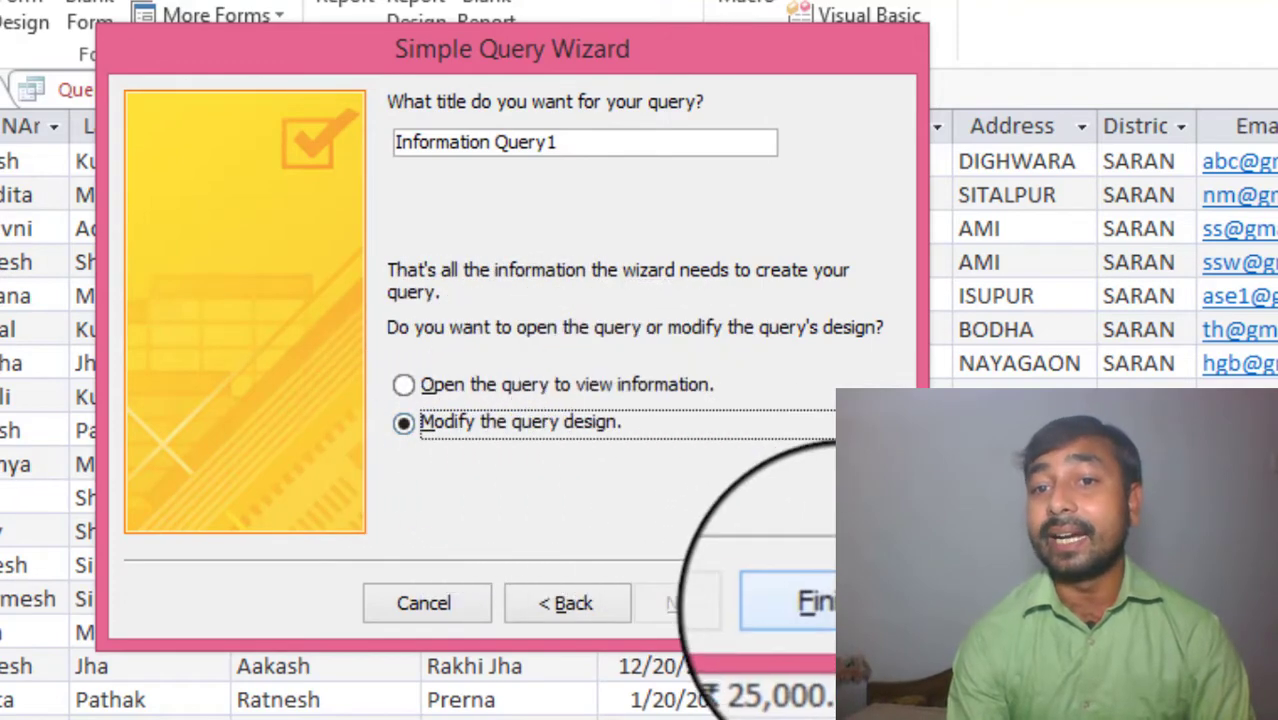
left_click(818, 604)
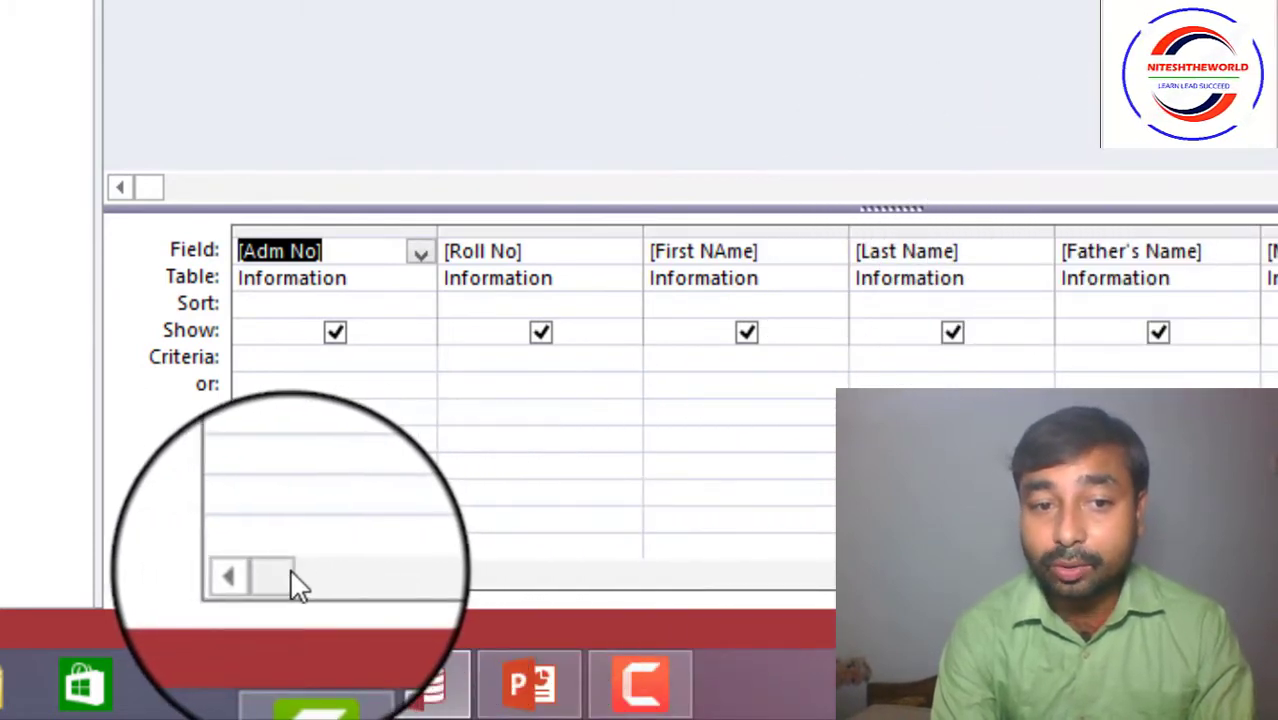
Enlarge the Information field list in the query design and look at the sort options for Last Name
left_click(410, 588)
left_click_drag(410, 588, 578, 598)
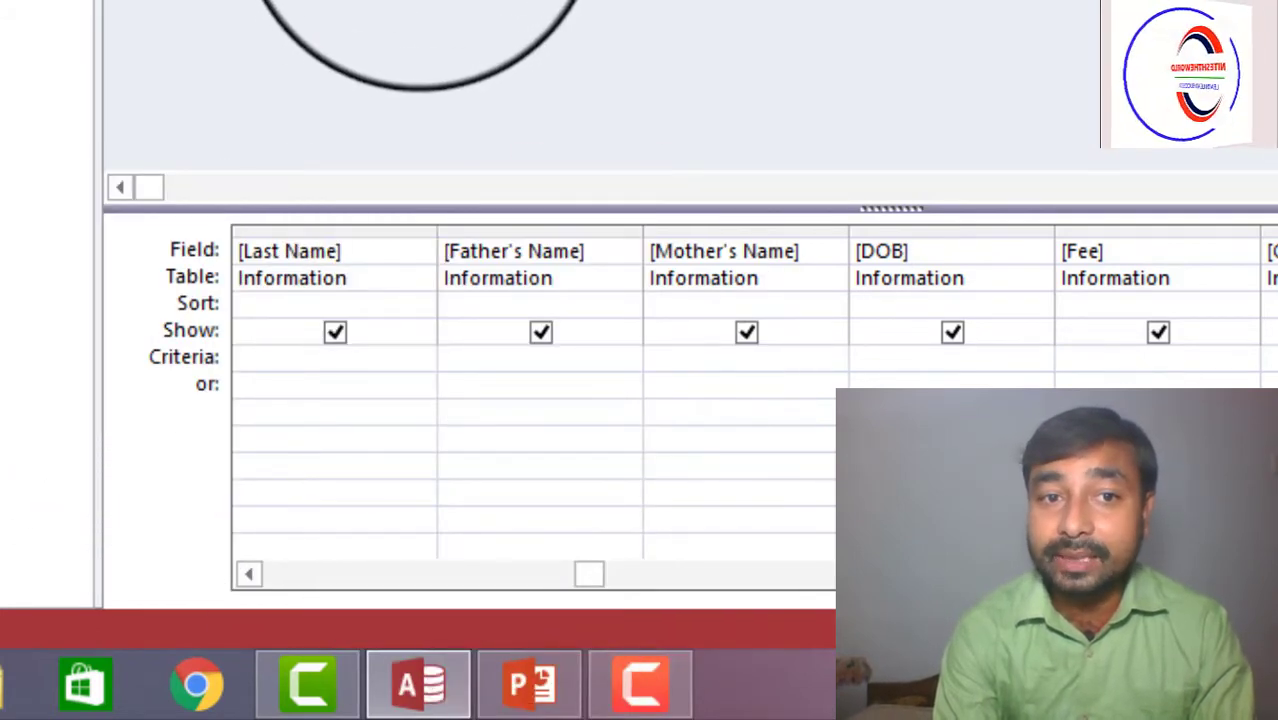
left_click_drag(485, 5, 425, 171)
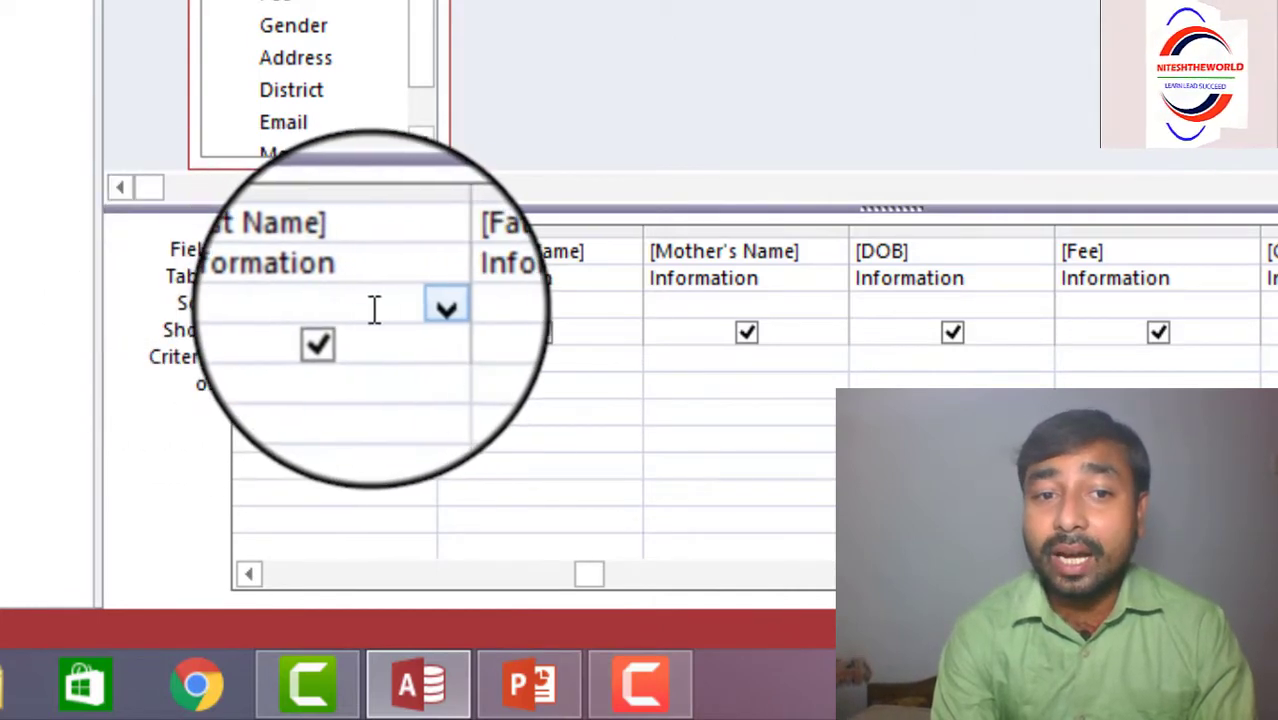
left_click(422, 307)
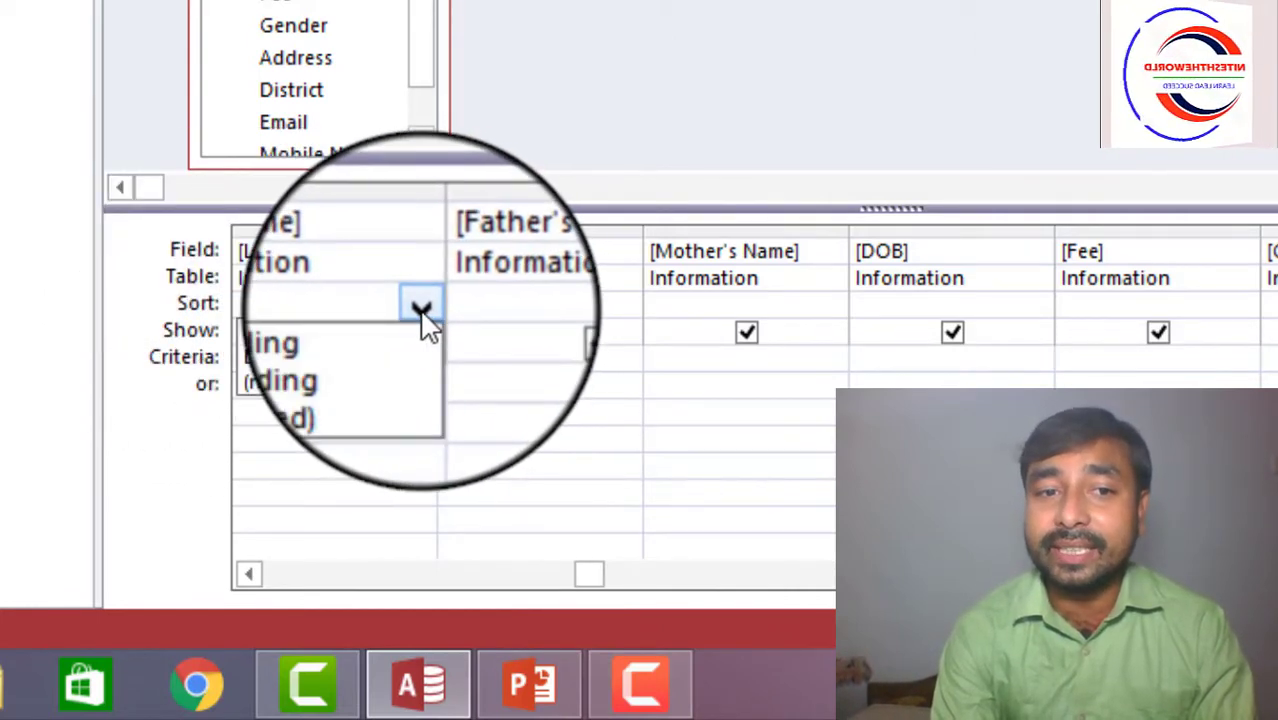
left_click(640, 160)
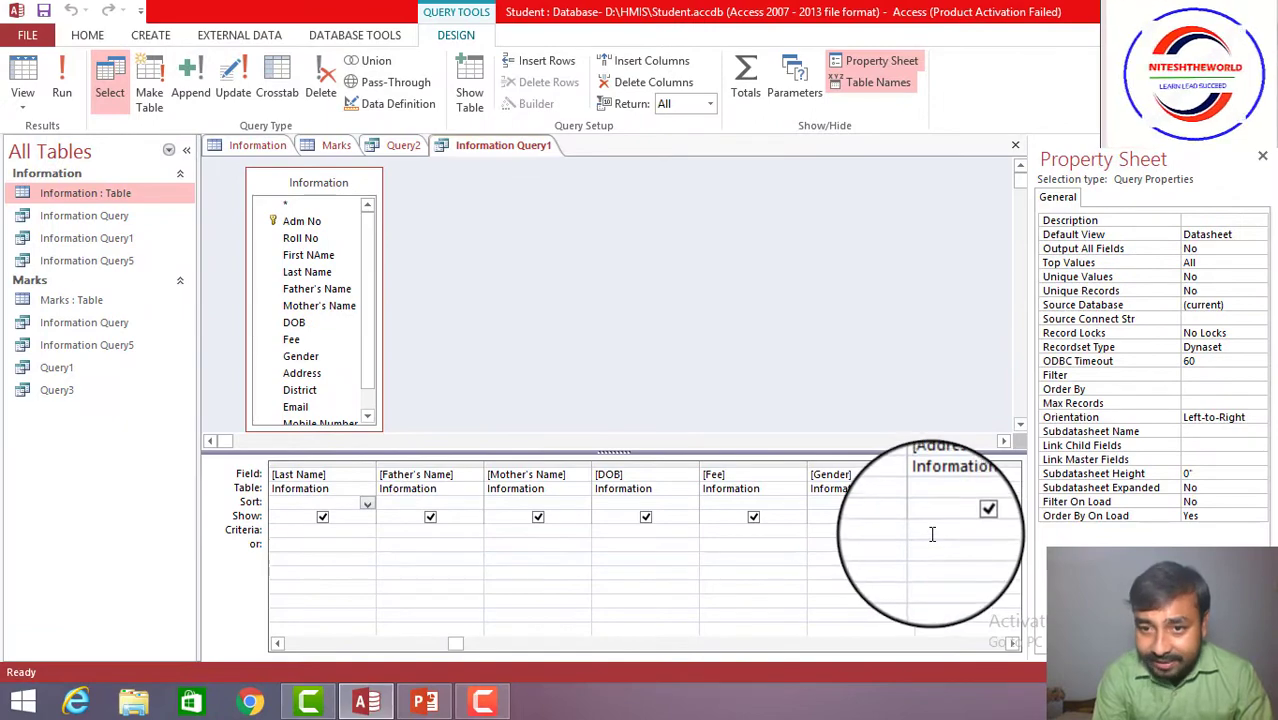
Enter a parameter prompt starting with "[Enter Addre" as the criteria for the Address field
left_click(932, 535)
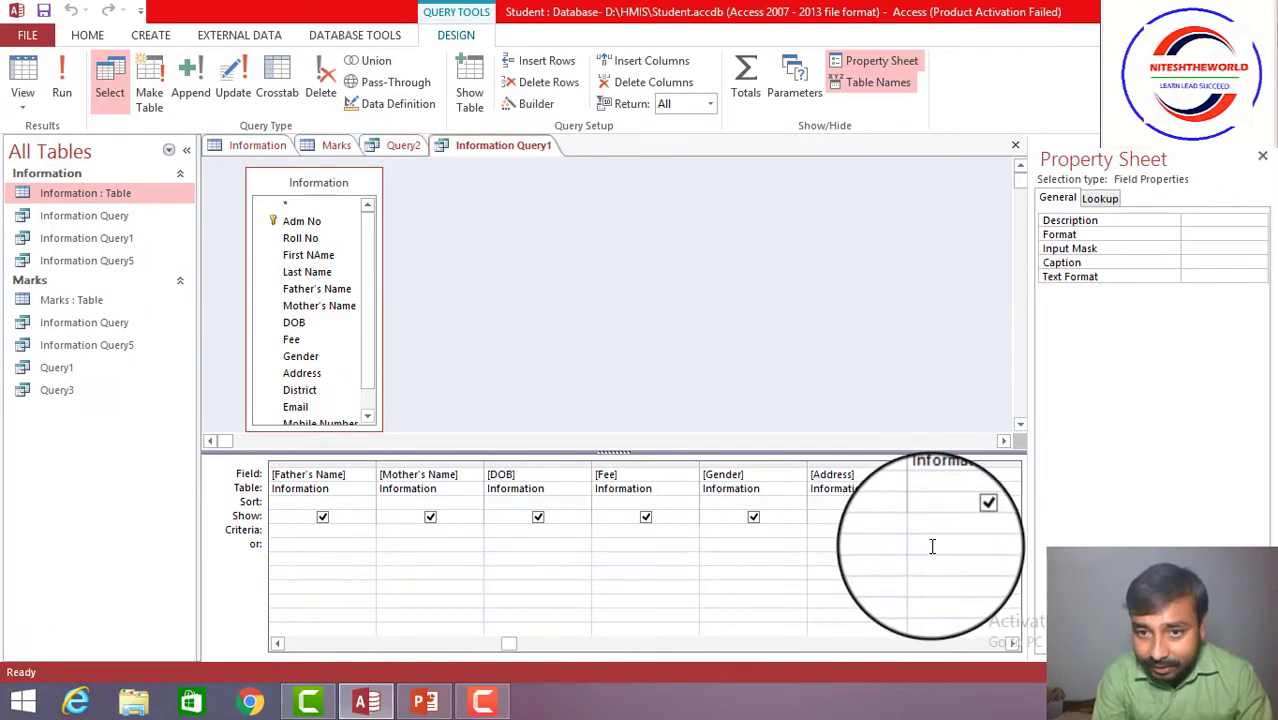
left_click(859, 540)
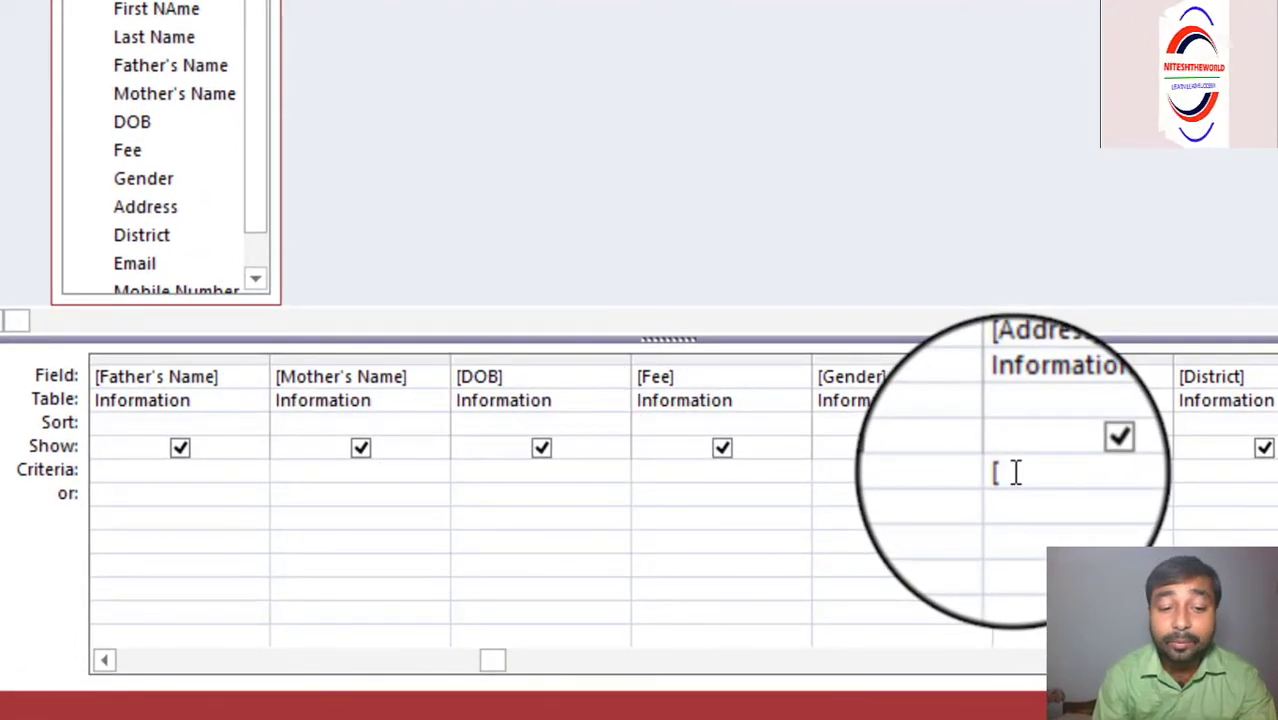
type("[Enter")
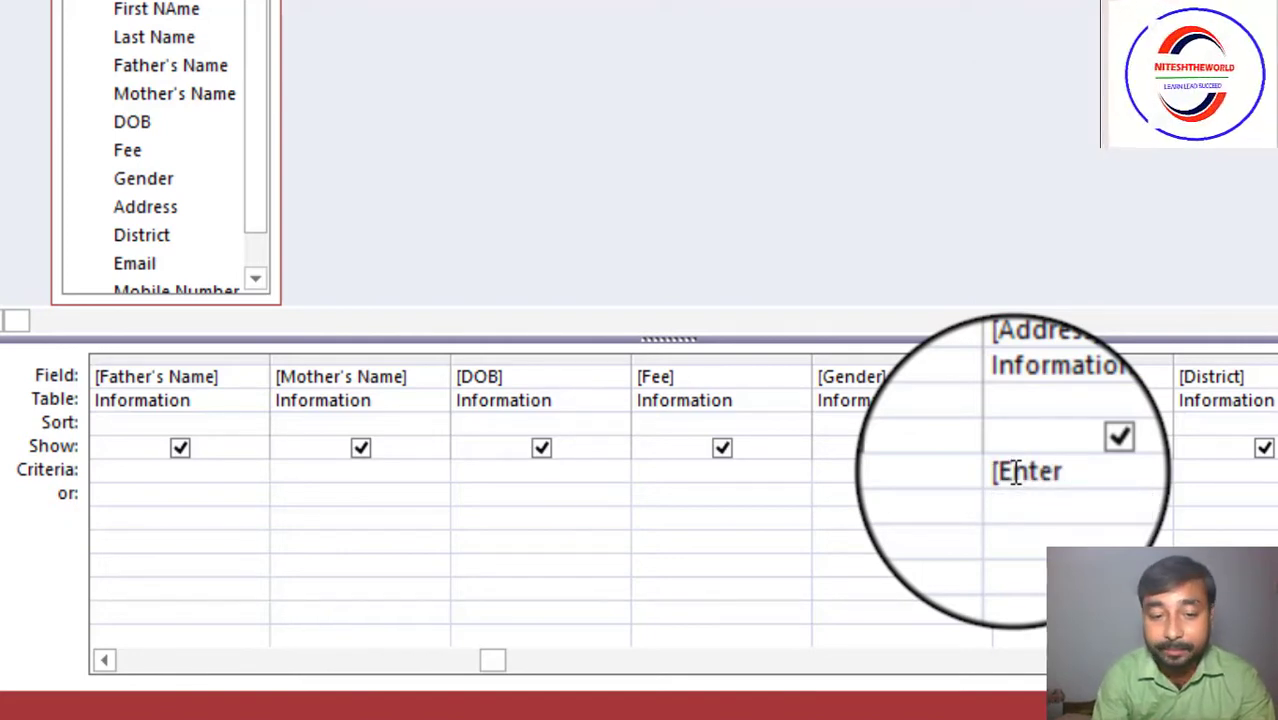
type(" Addre")
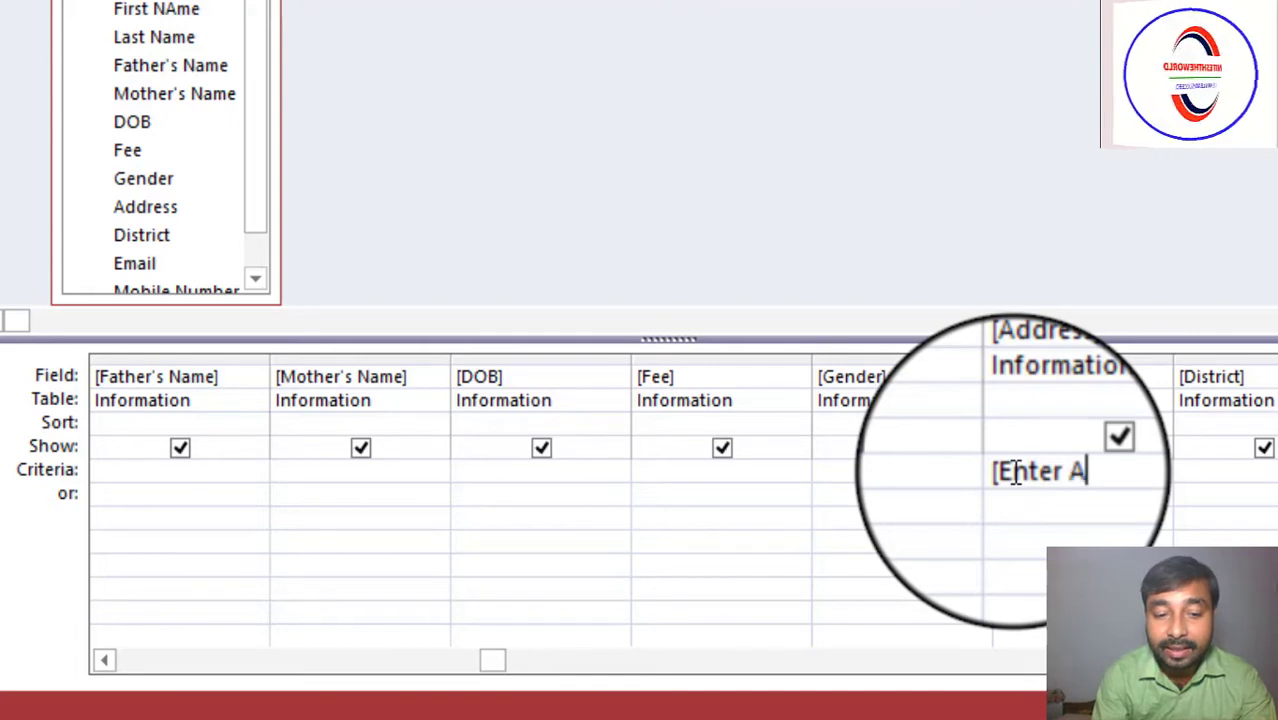
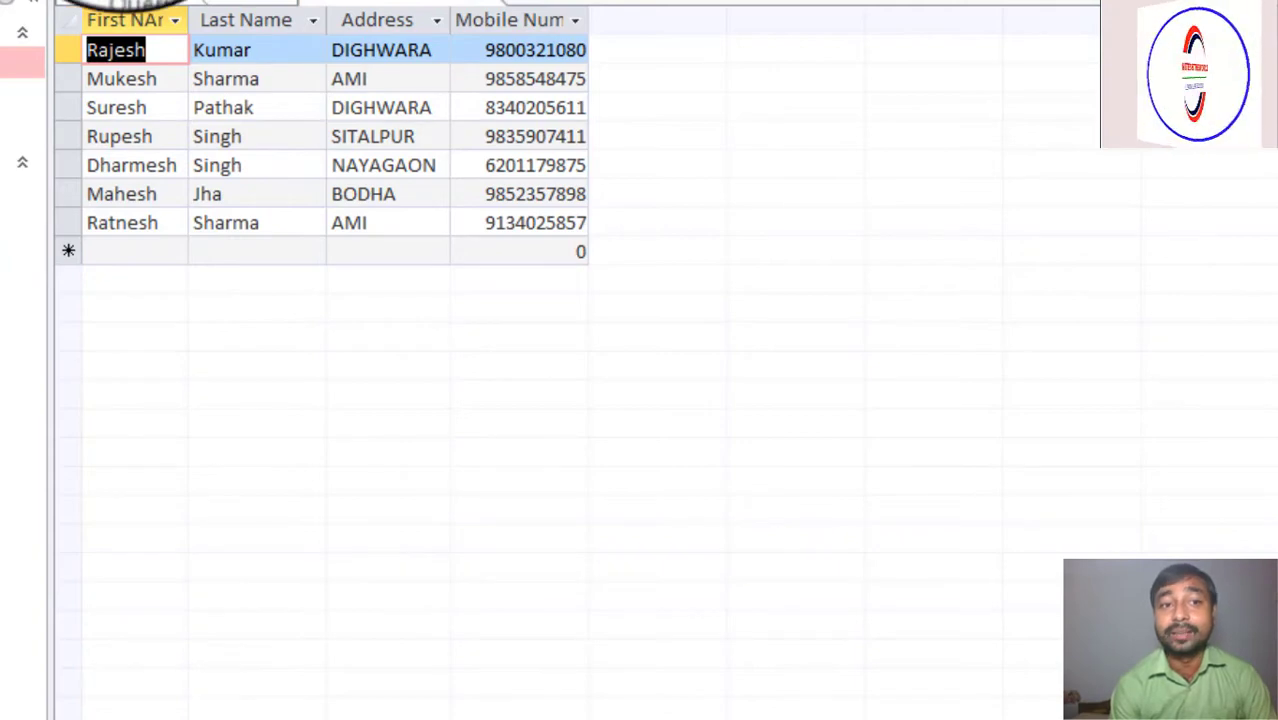
Close Information Query1 and save its design changes
left_click(125, 0)
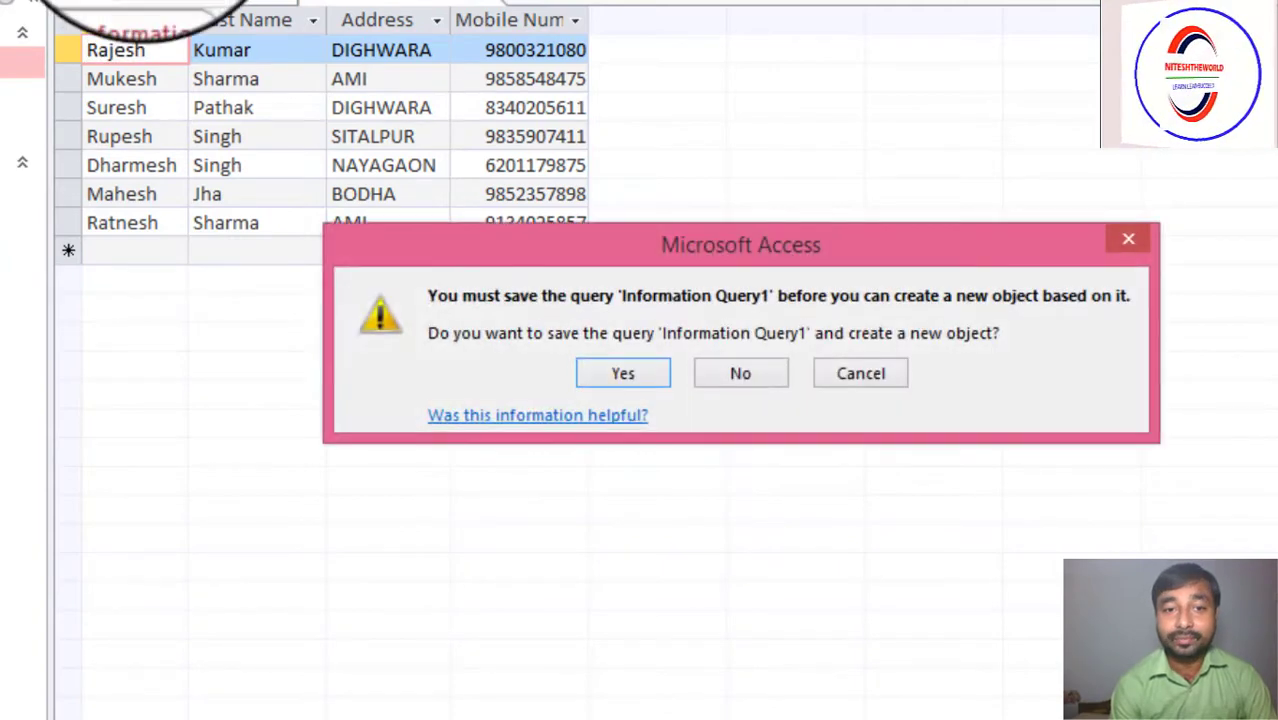
left_click(741, 372)
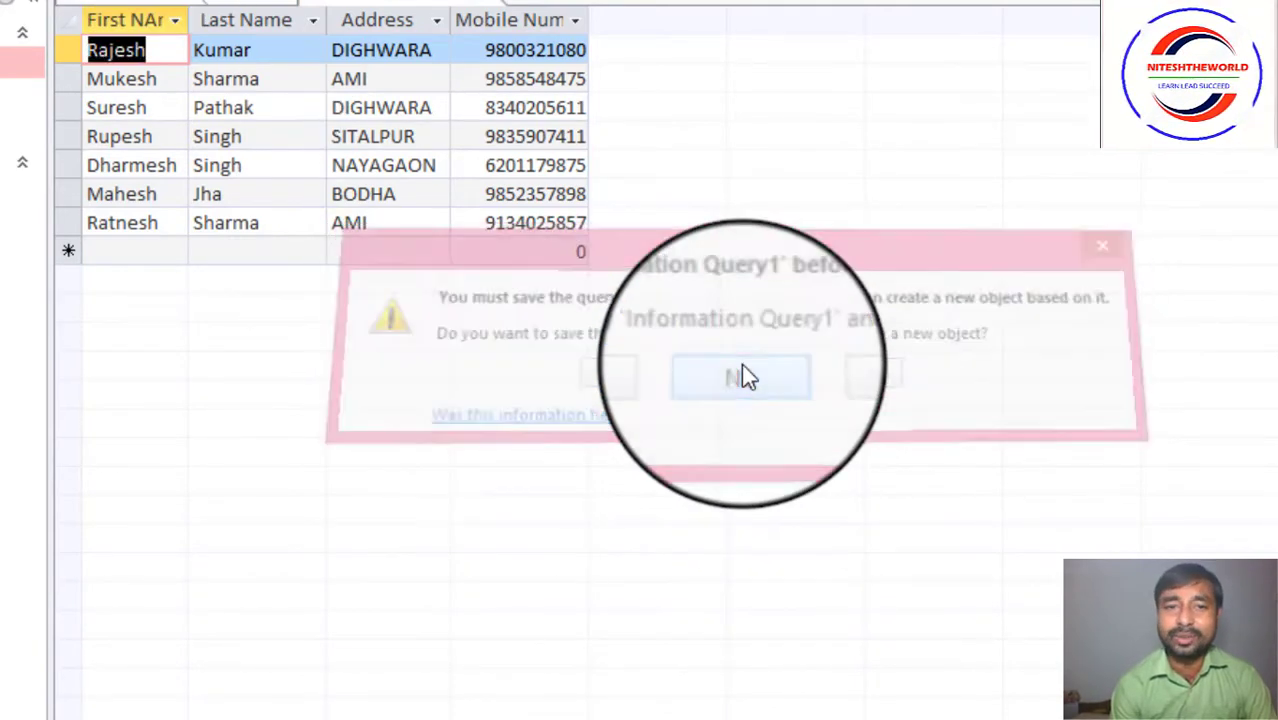
right_click(350, 8)
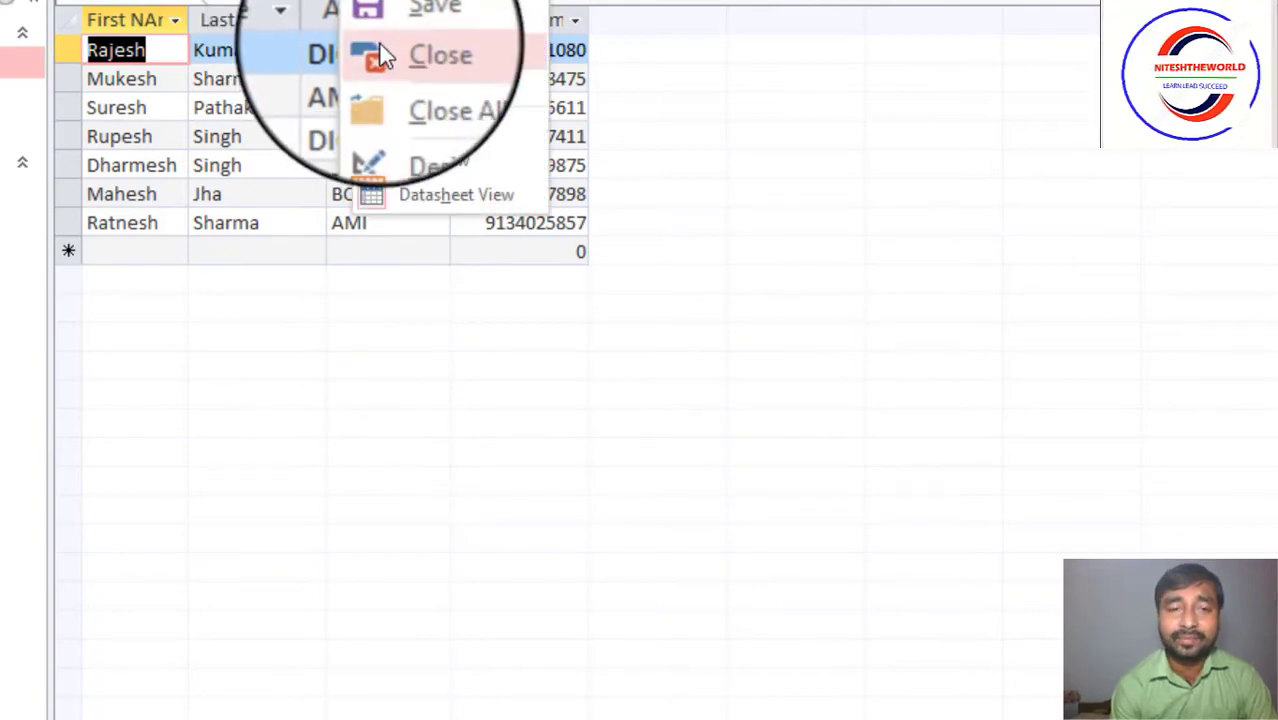
left_click(379, 44)
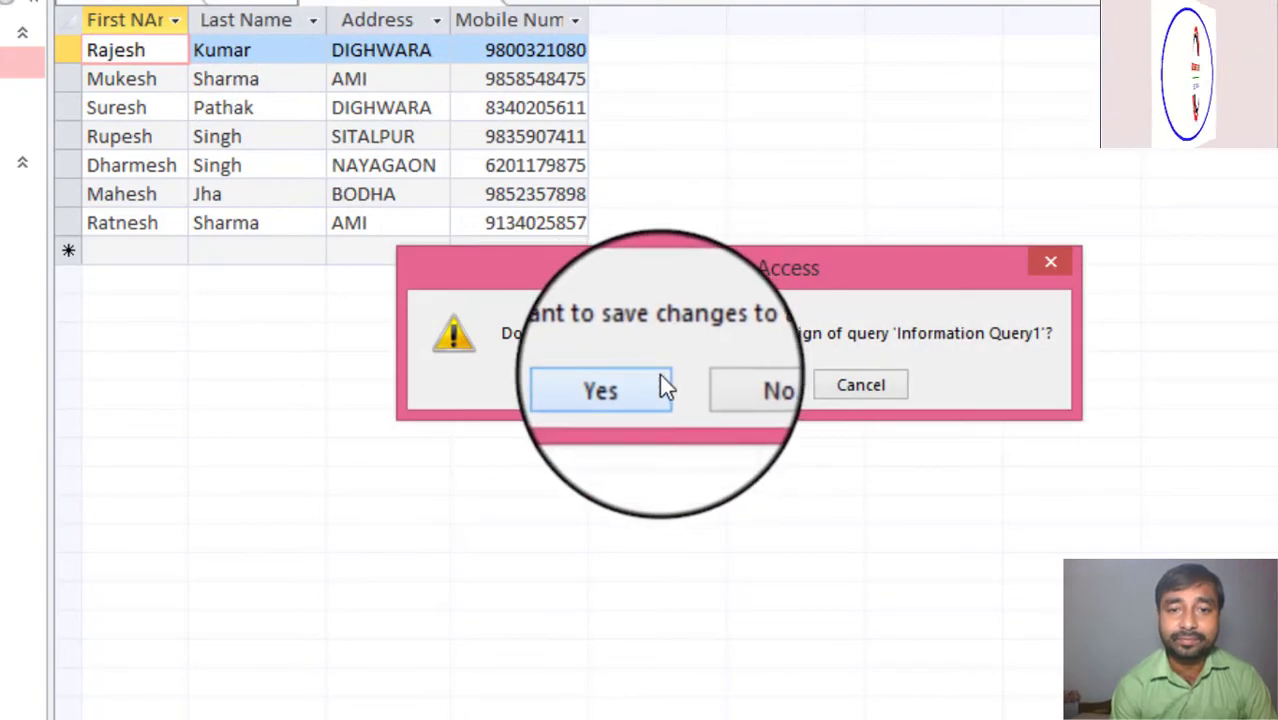
left_click(659, 376)
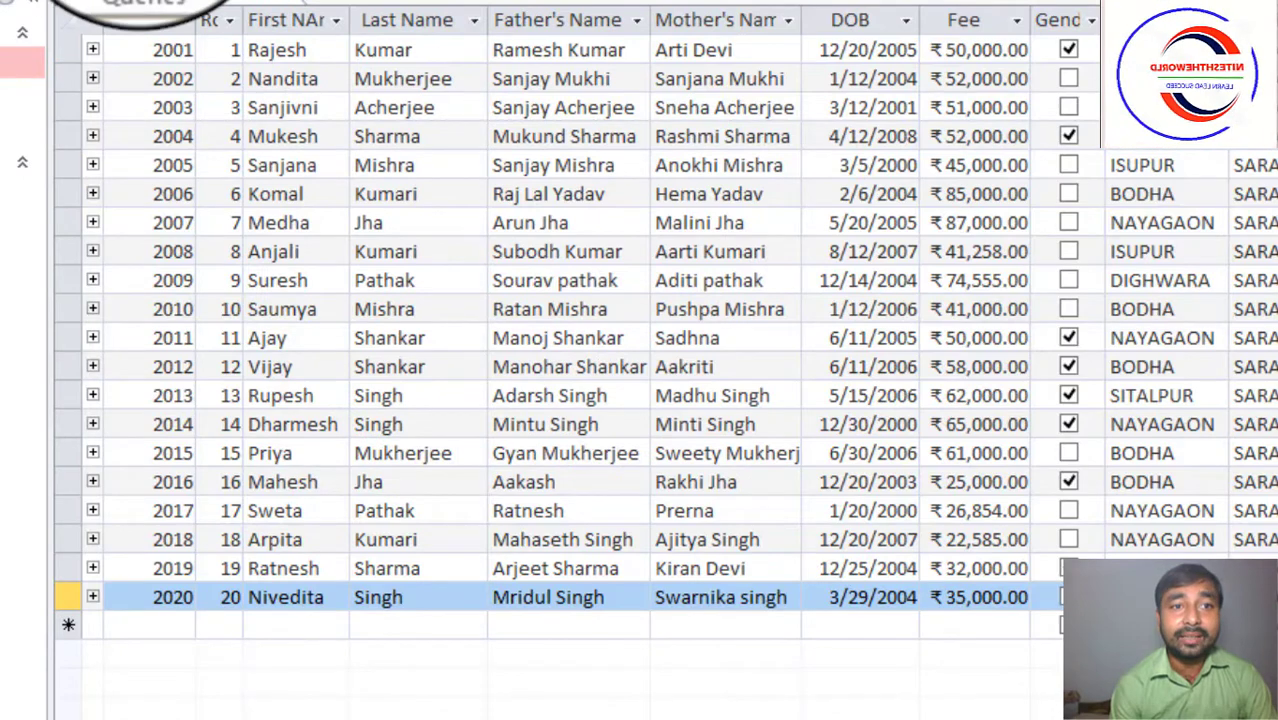
Create a simple query containing only First NAme from the Information table and open it for design modification
left_click(150, 2)
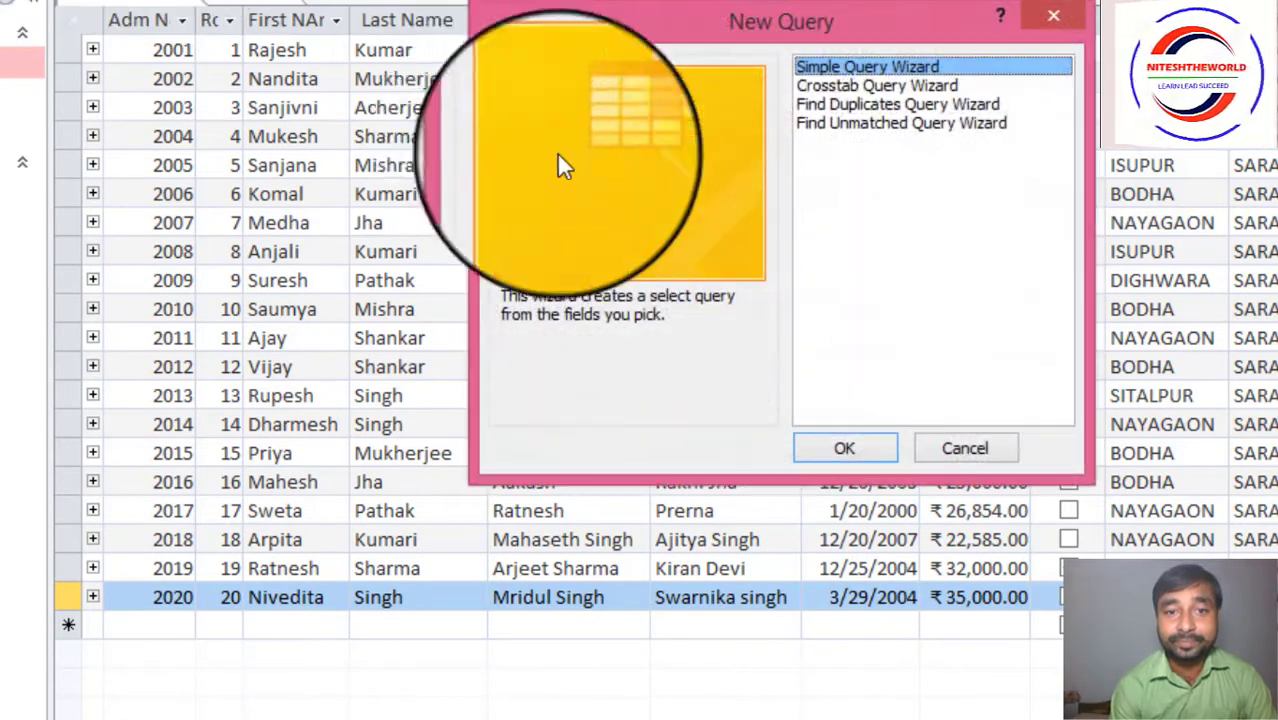
left_click(868, 446)
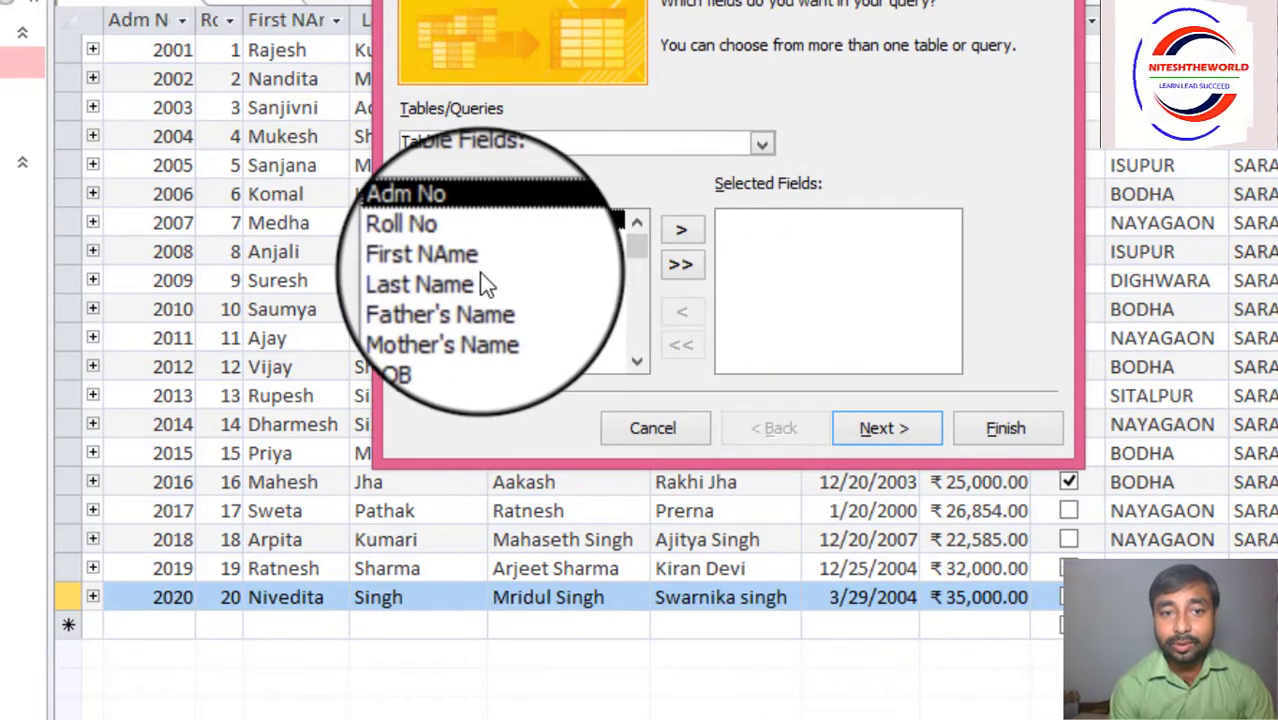
left_click(452, 262)
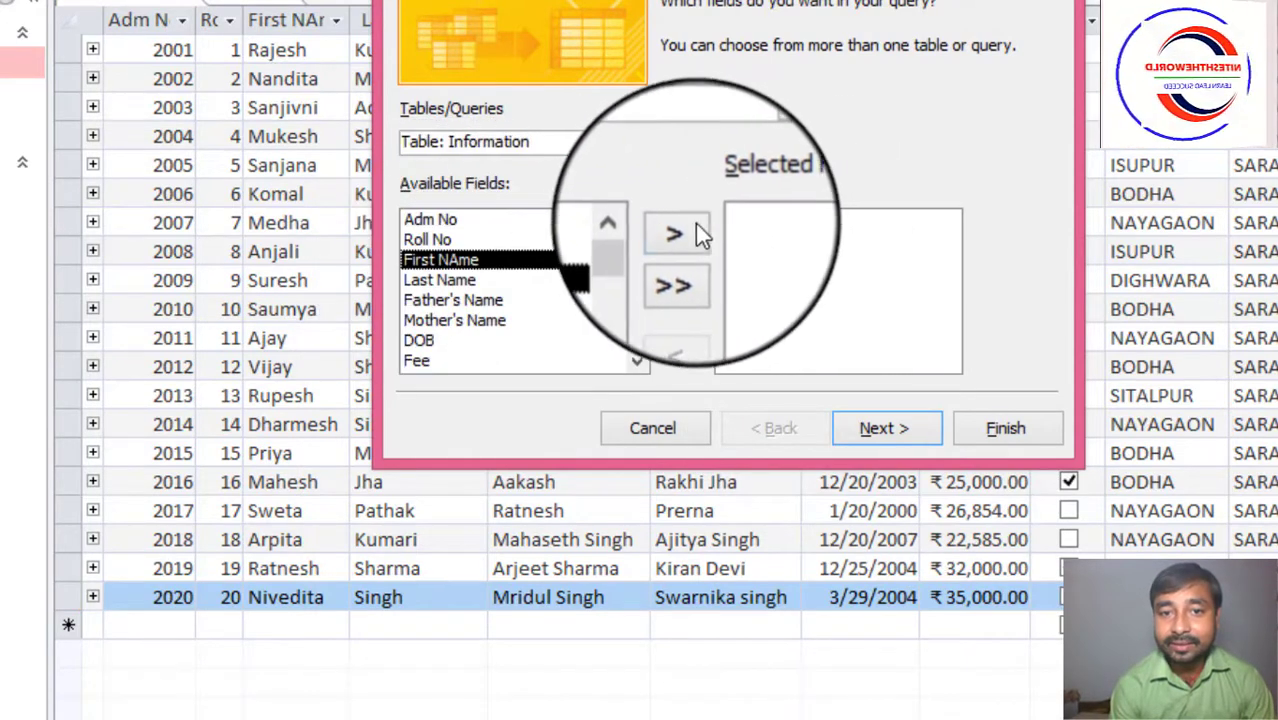
left_click(684, 228)
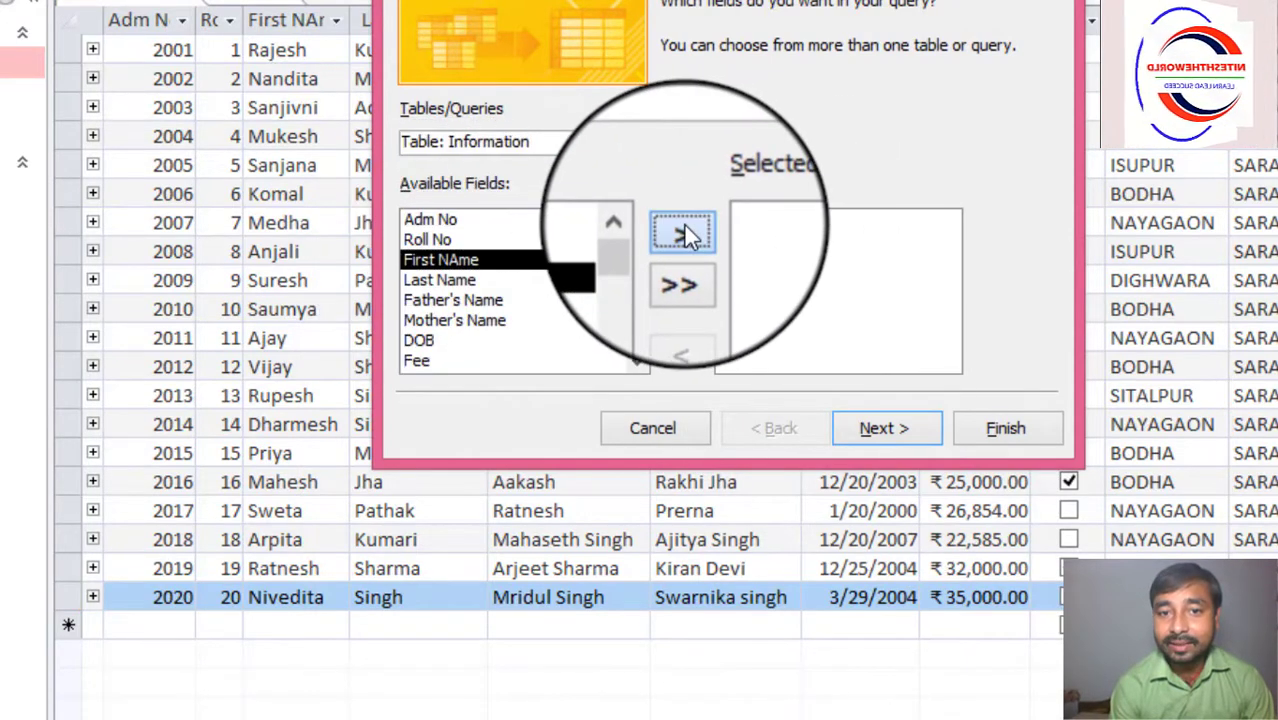
left_click(898, 432)
left_click(754, 279)
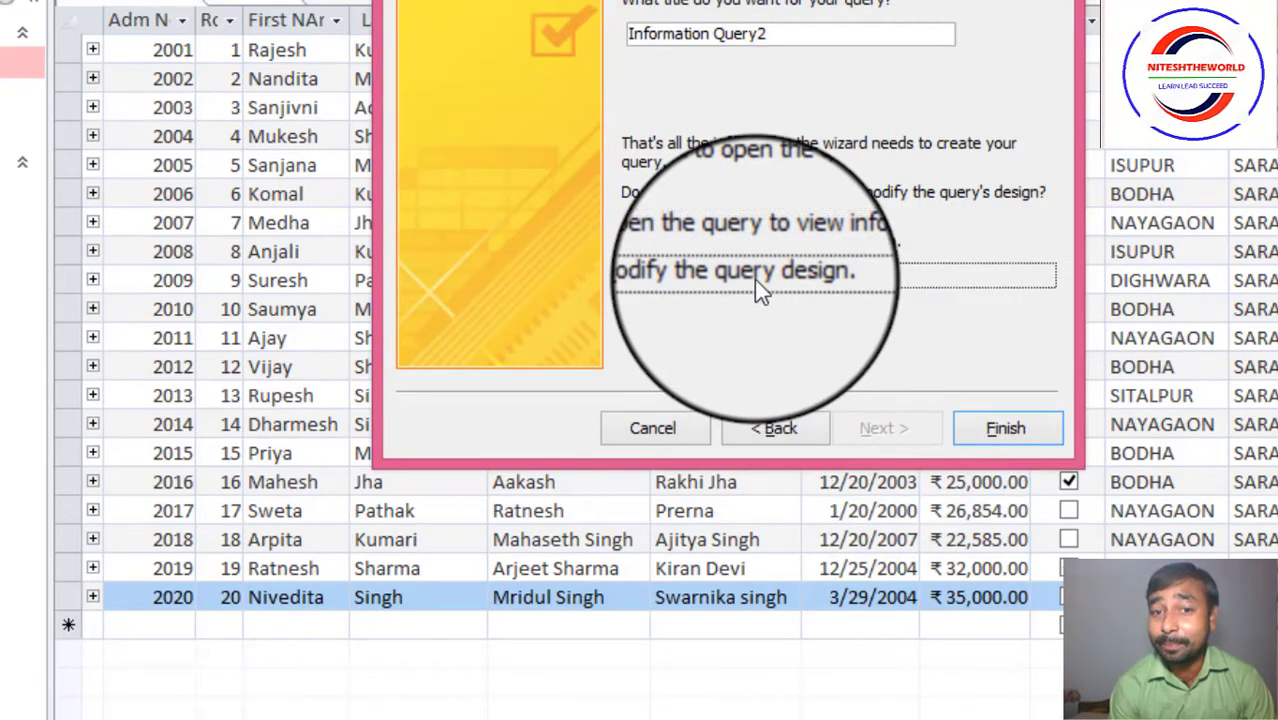
left_click(1000, 426)
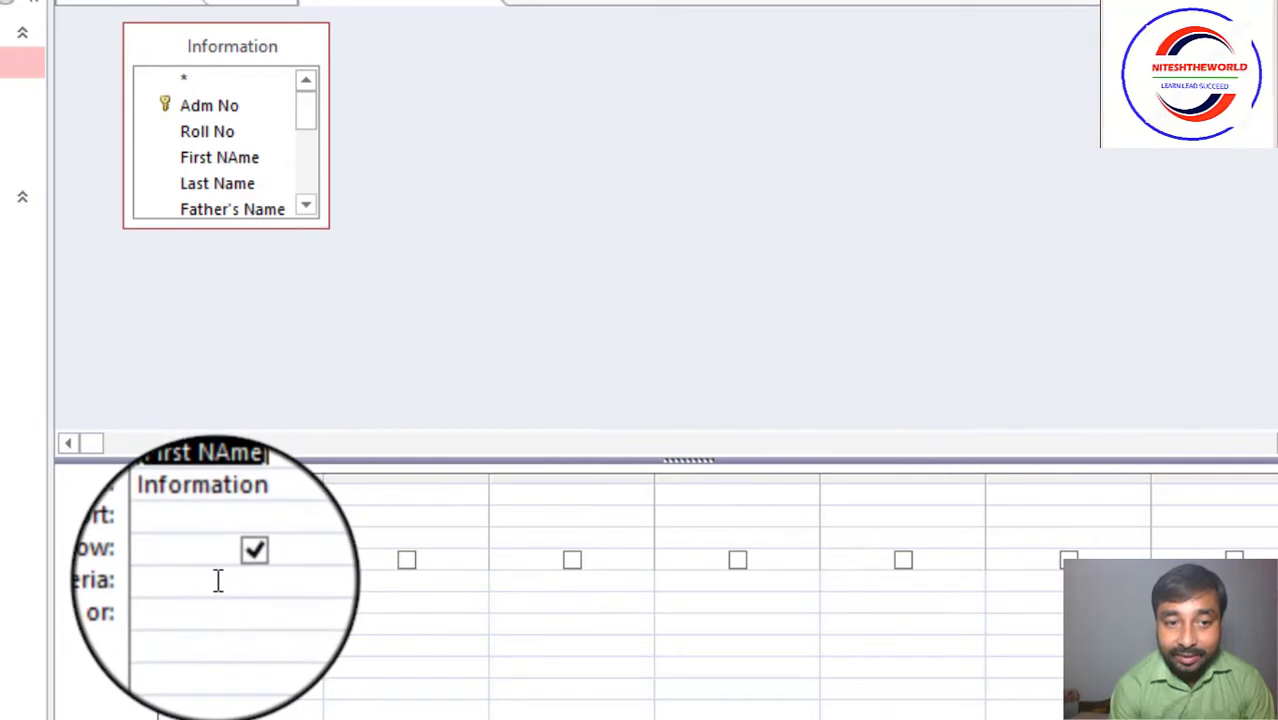
Set the First NAme criteria to n* and check the matching first names in the Information table
left_click(218, 581)
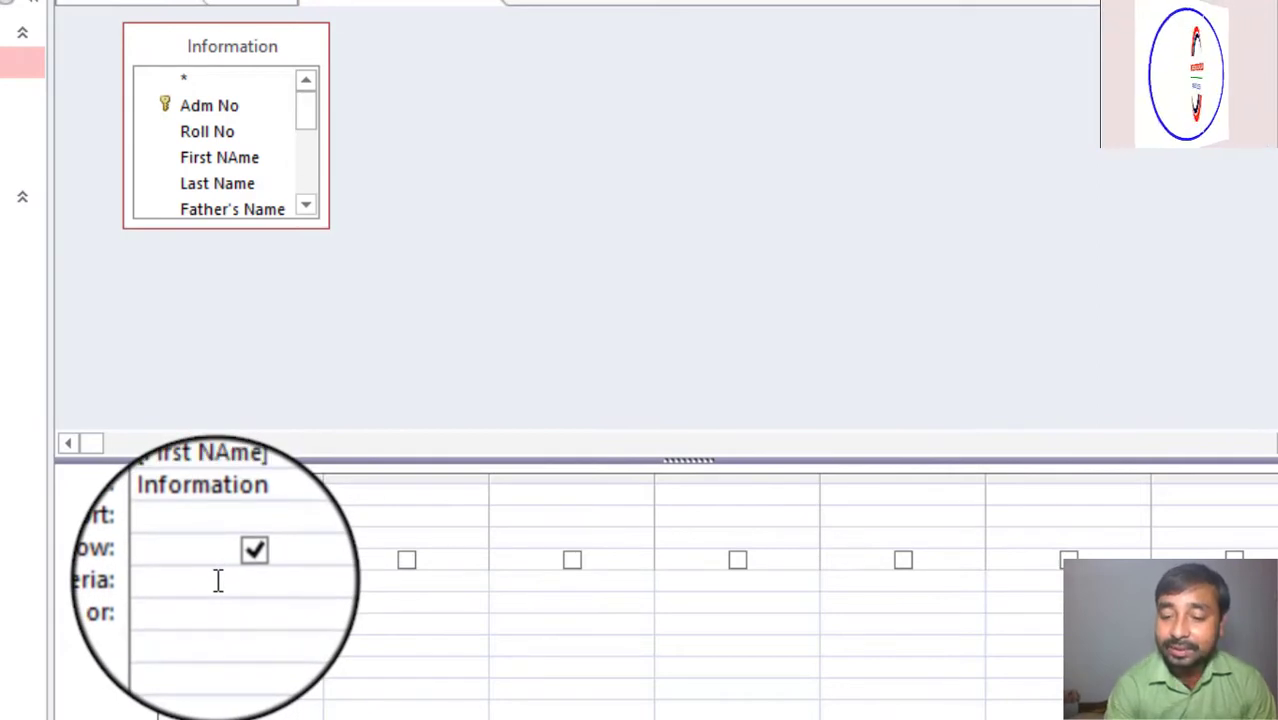
type("n*")
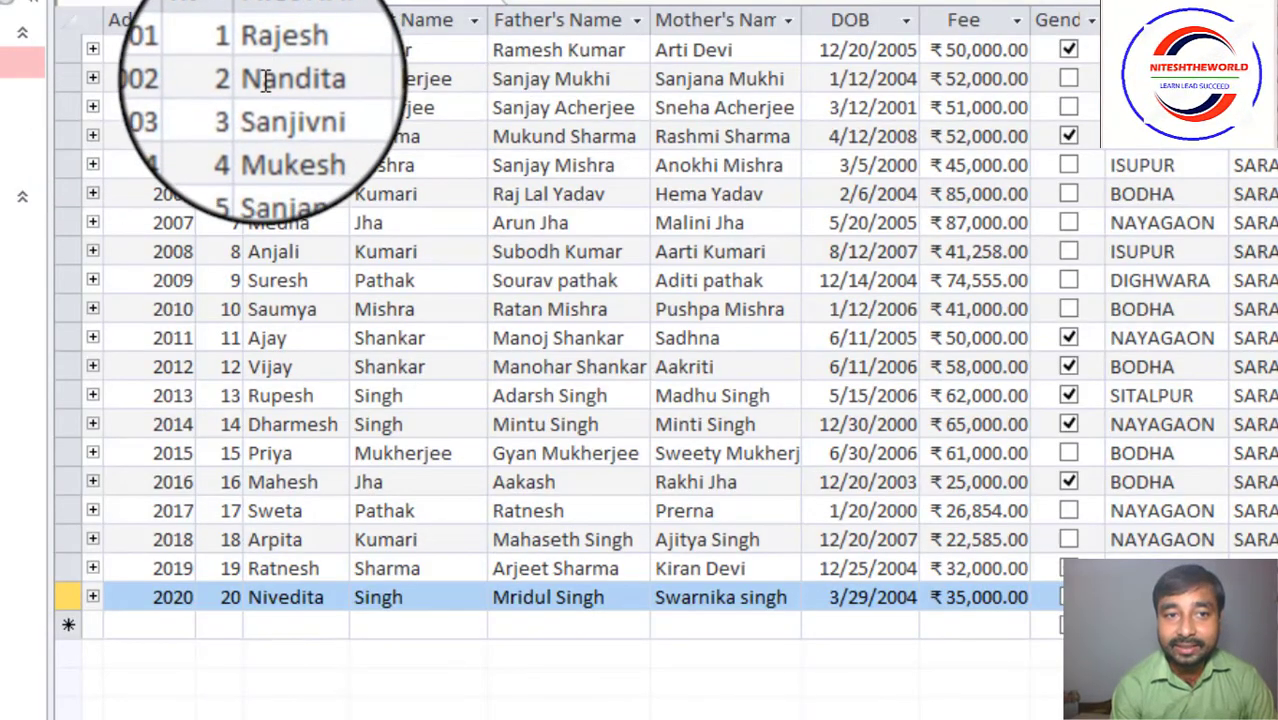
left_click(265, 80)
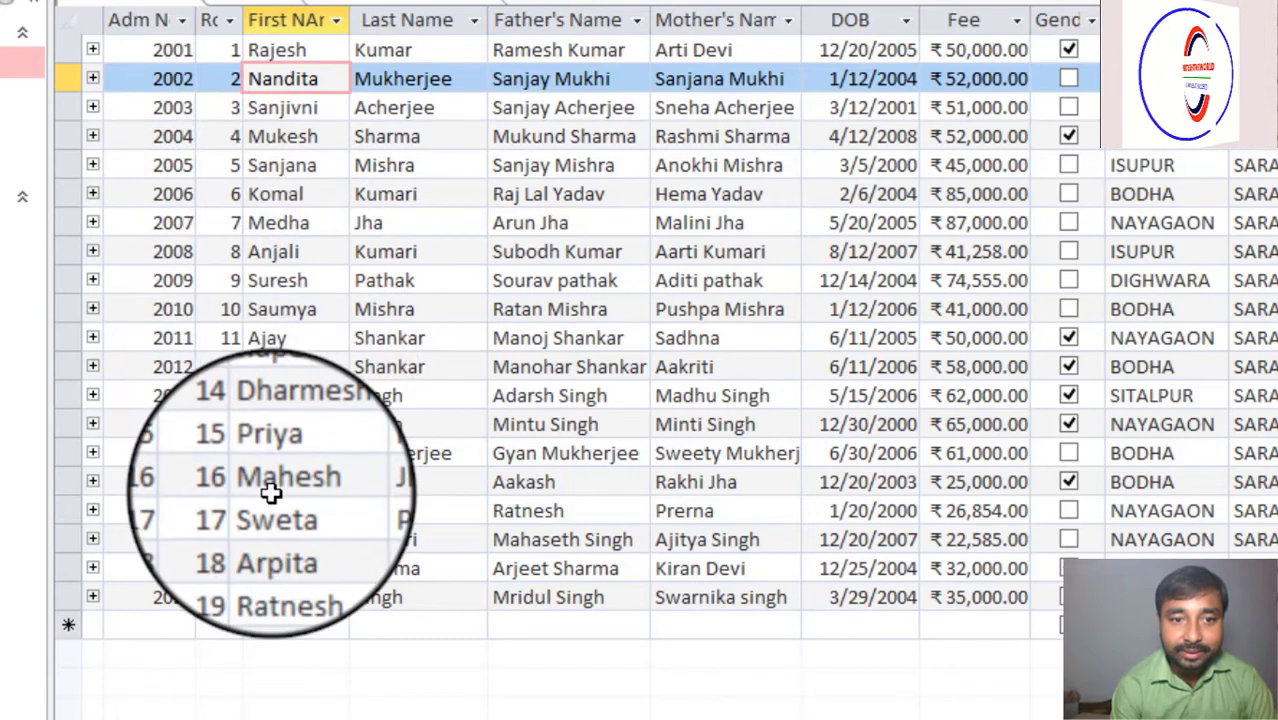
Check the first name in the last record of the Information table against the n* criteria
left_click(272, 596)
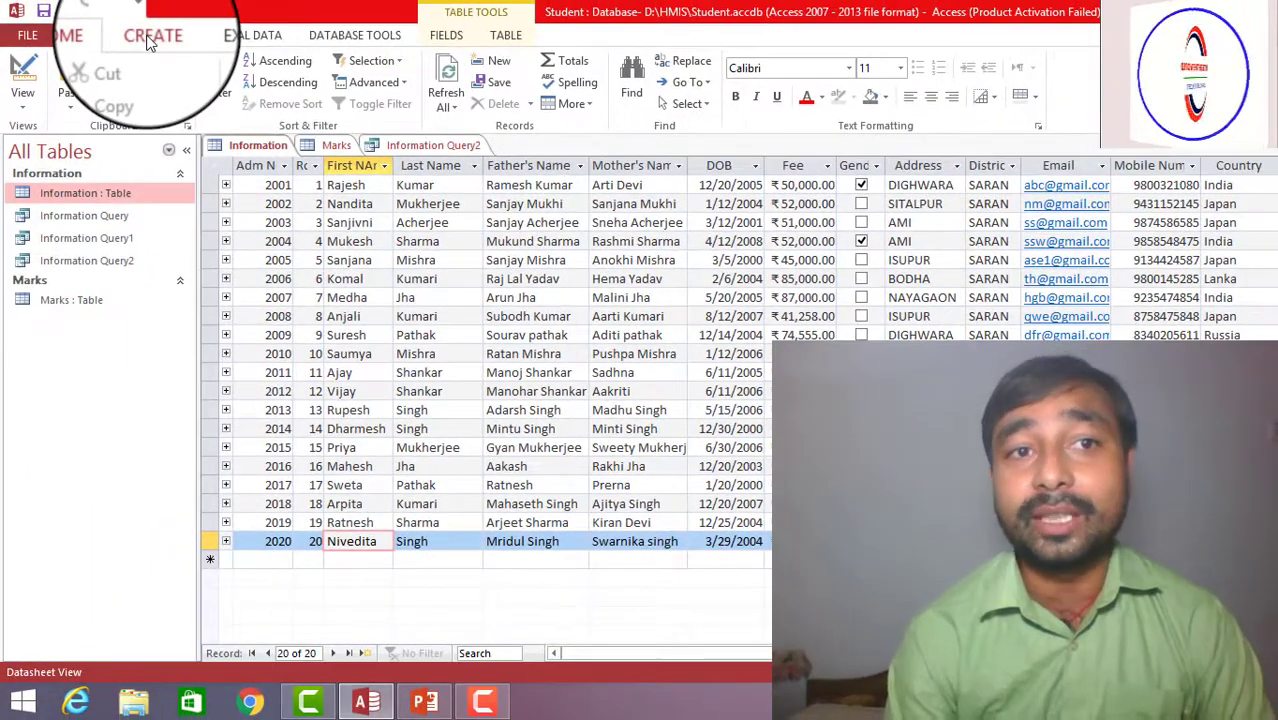
Start a new query with the Simple Query Wizard and add the MATHS field from the Marks table
left_click(147, 38)
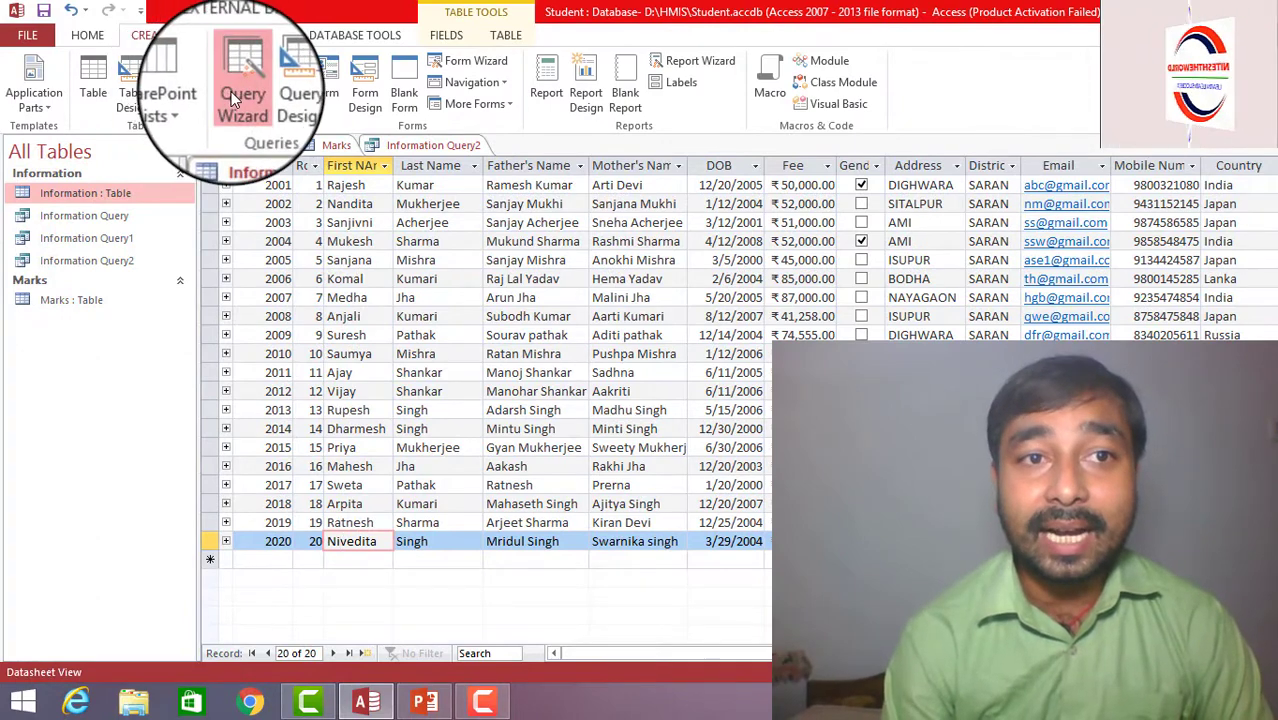
left_click(236, 97)
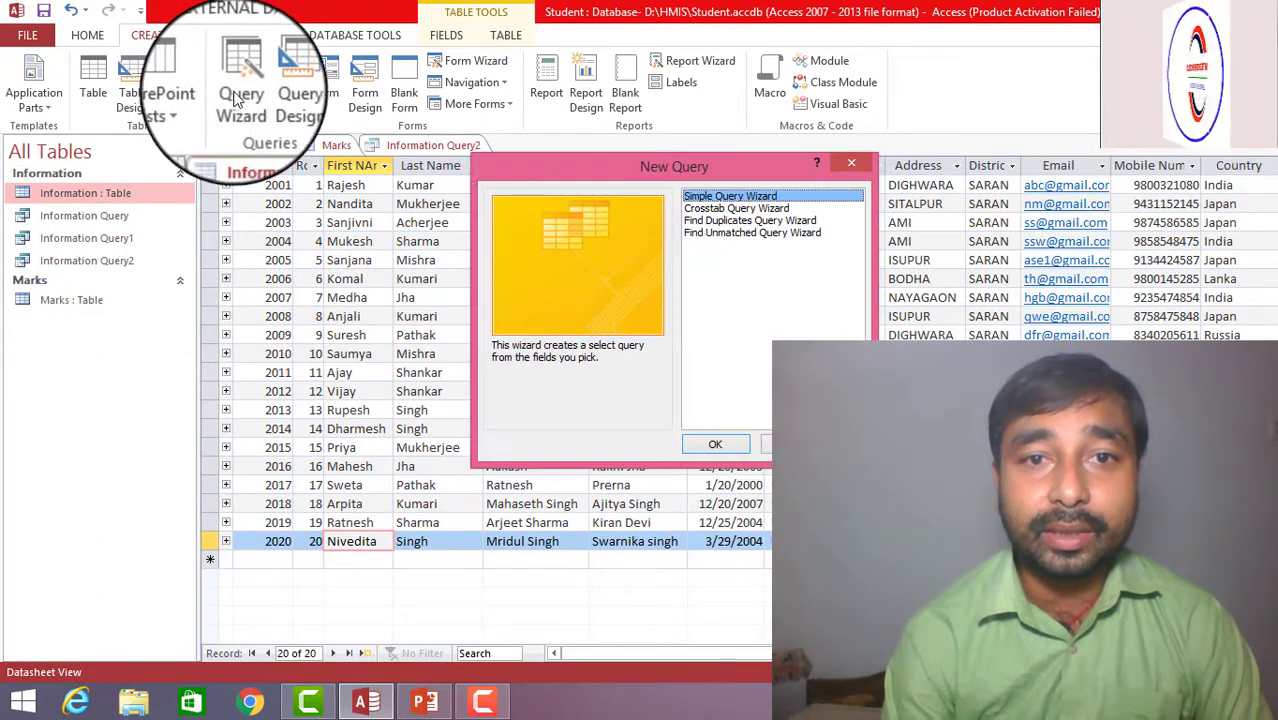
left_click(716, 446)
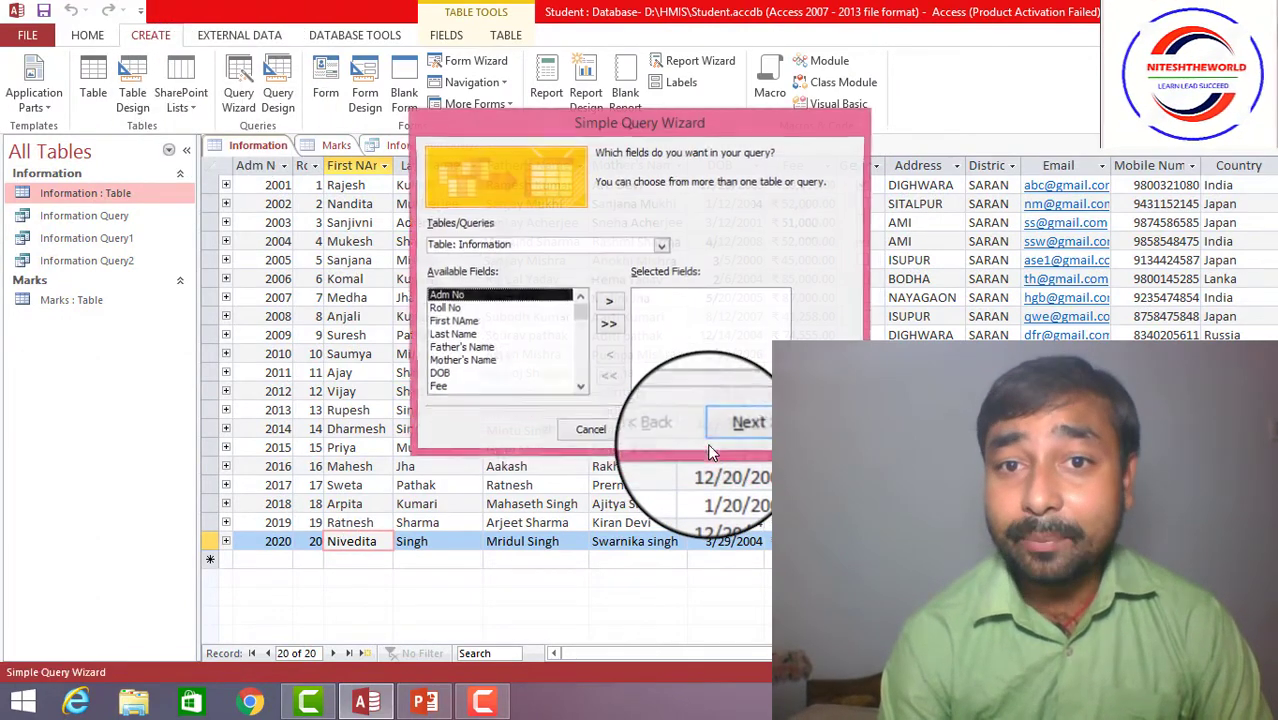
left_click(658, 247)
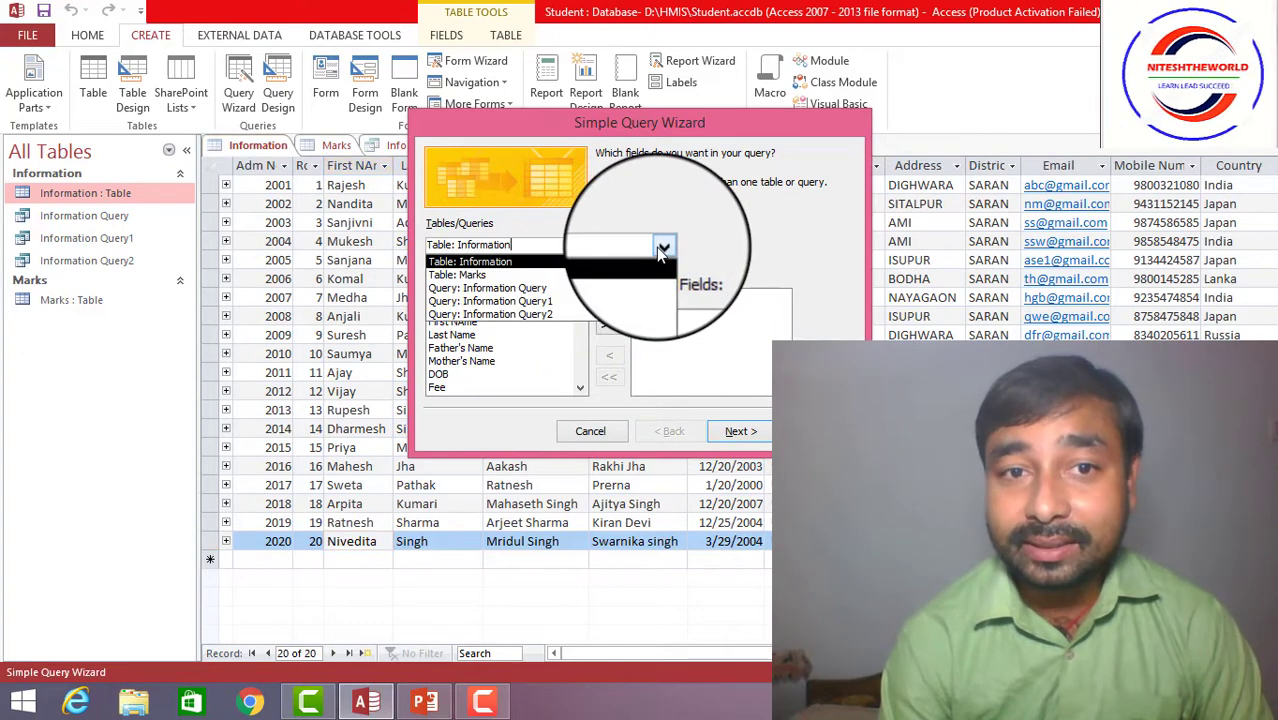
left_click(513, 276)
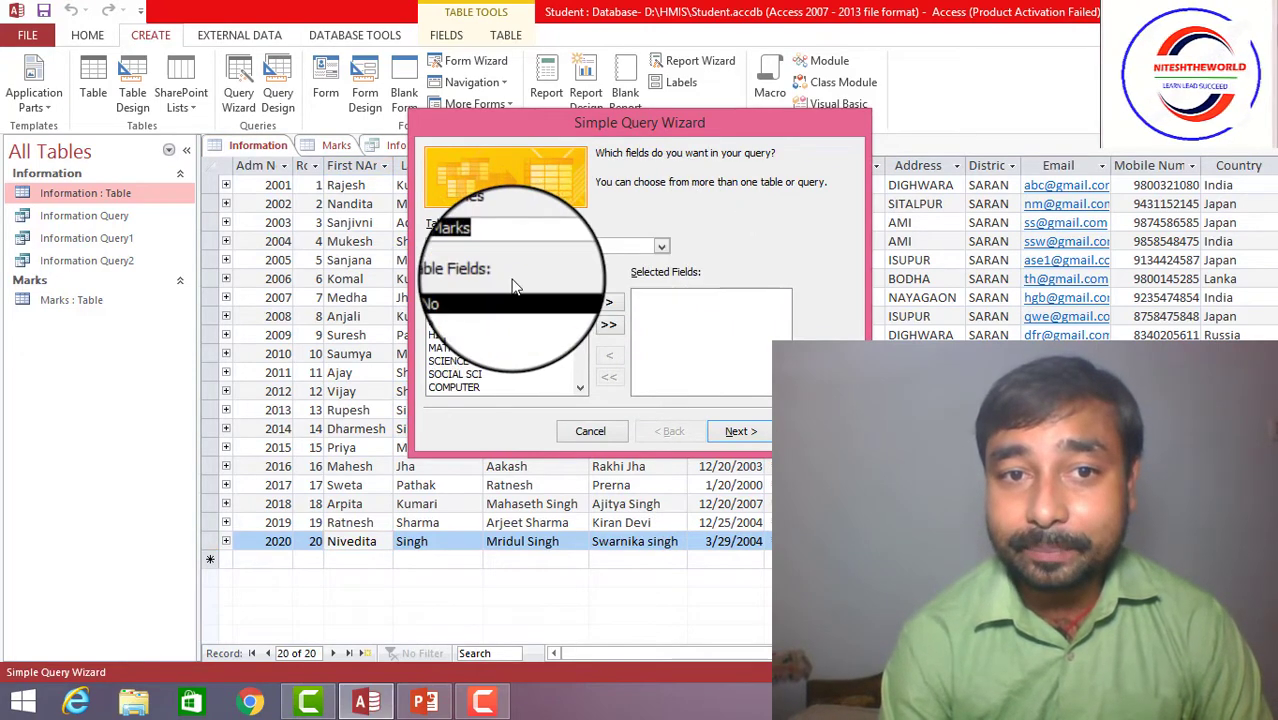
left_click(447, 347)
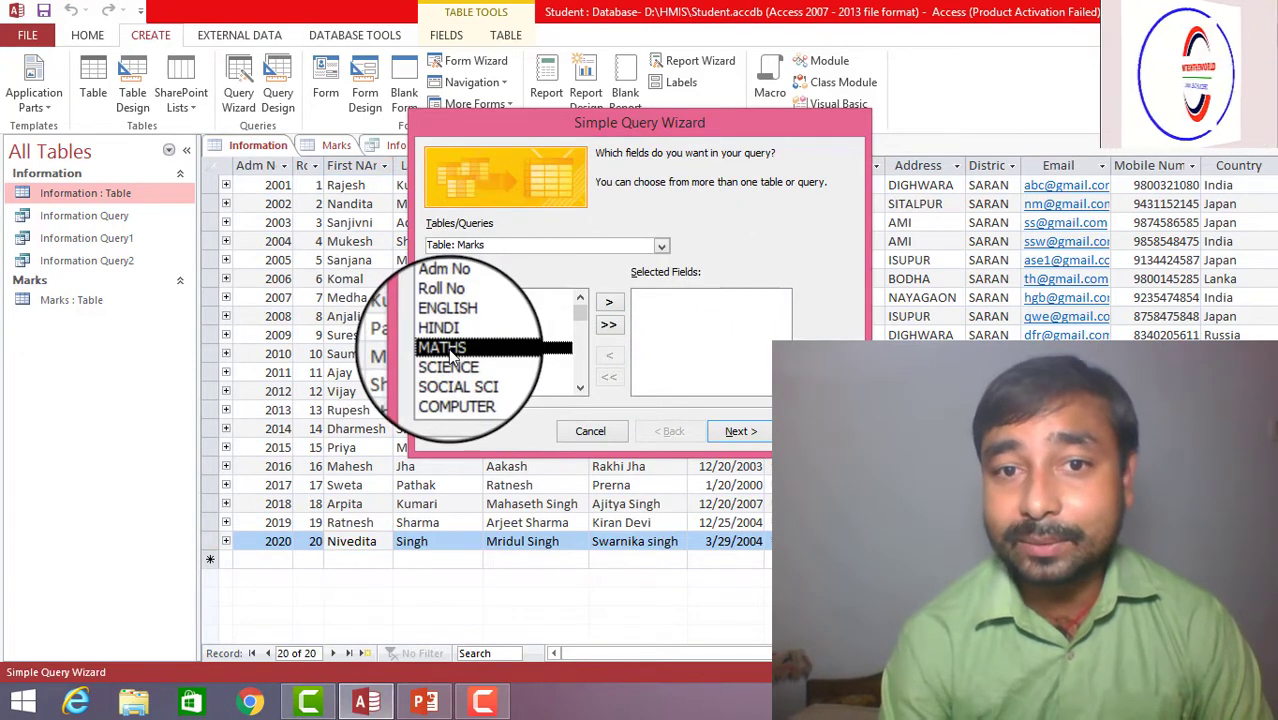
left_click(611, 305)
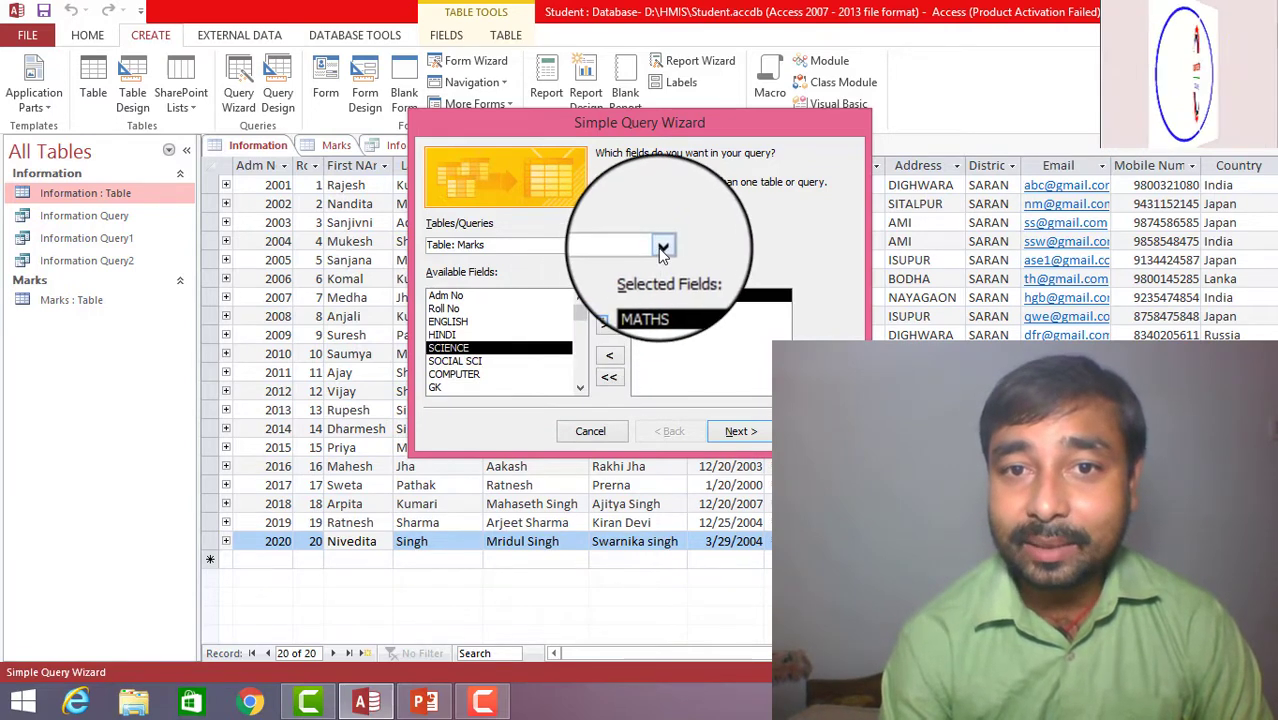
Add the First NAme field from the Information table to the query's selected fields
left_click(662, 247)
left_click(540, 258)
left_click(494, 301)
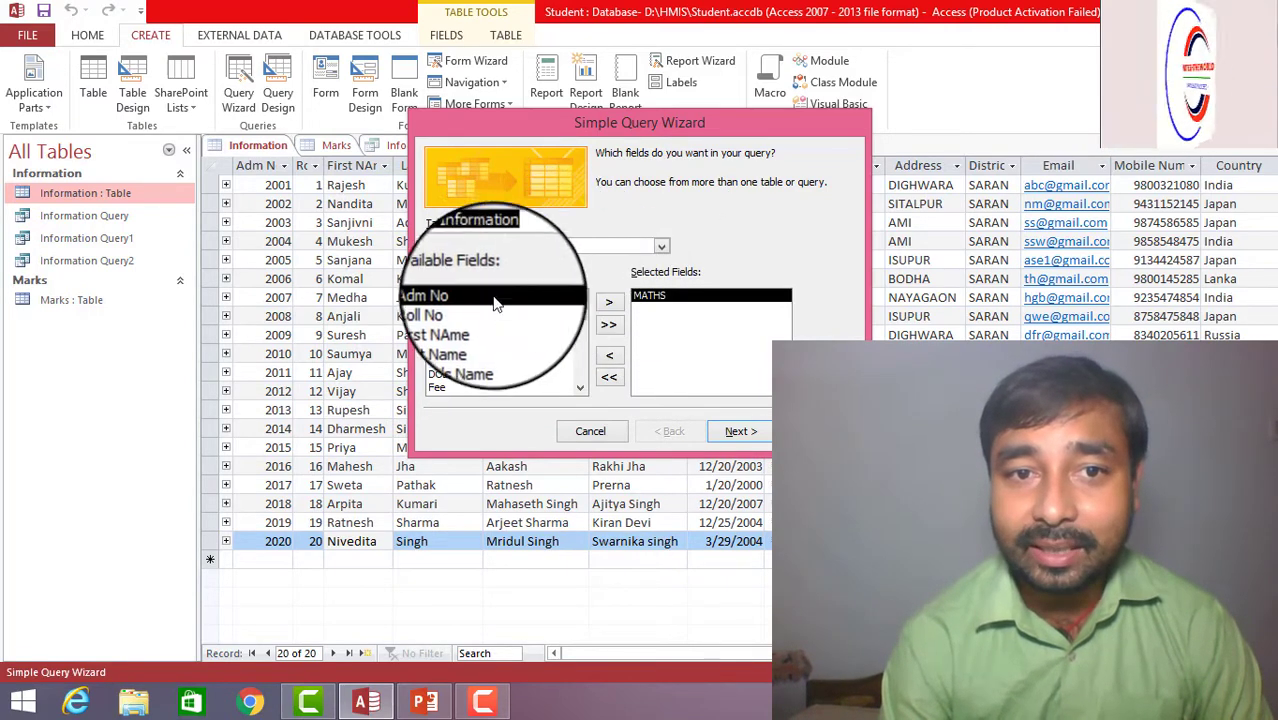
left_click(465, 322)
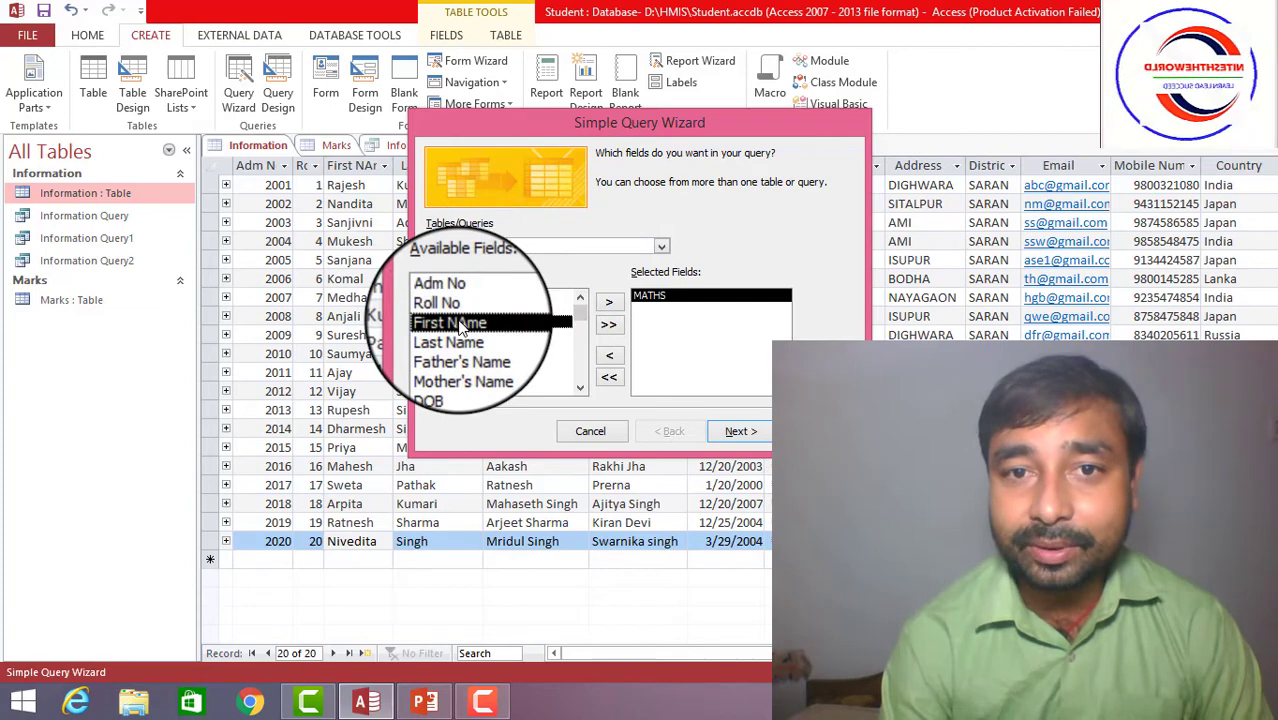
left_click(618, 302)
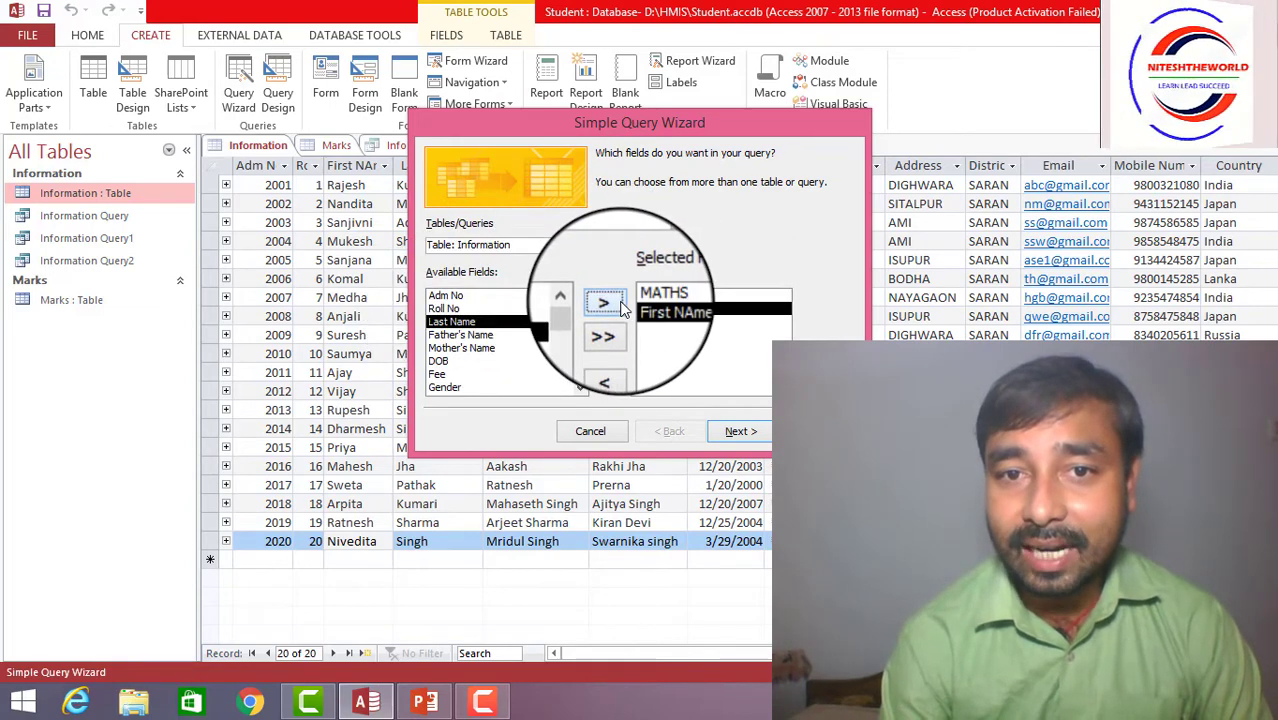
Finish the wizard as a detail query titled Information Query3 and open it for design modification
left_click(730, 433)
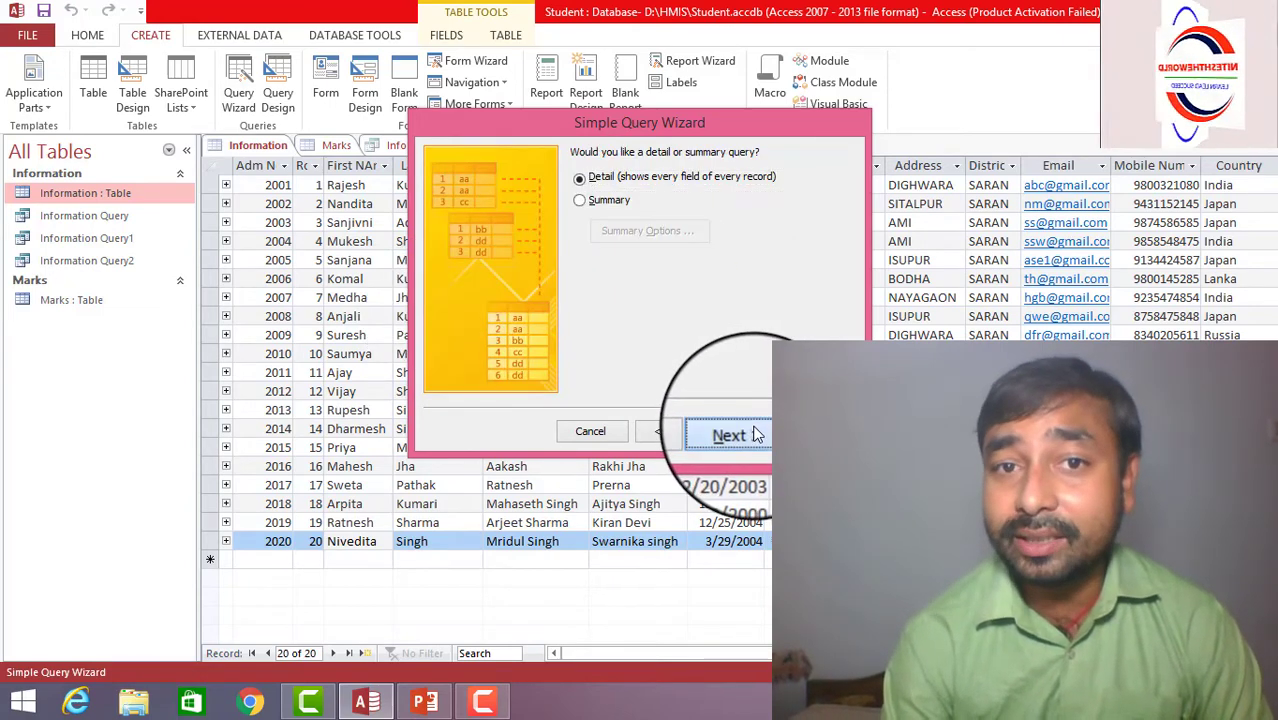
left_click(755, 434)
left_click(659, 333)
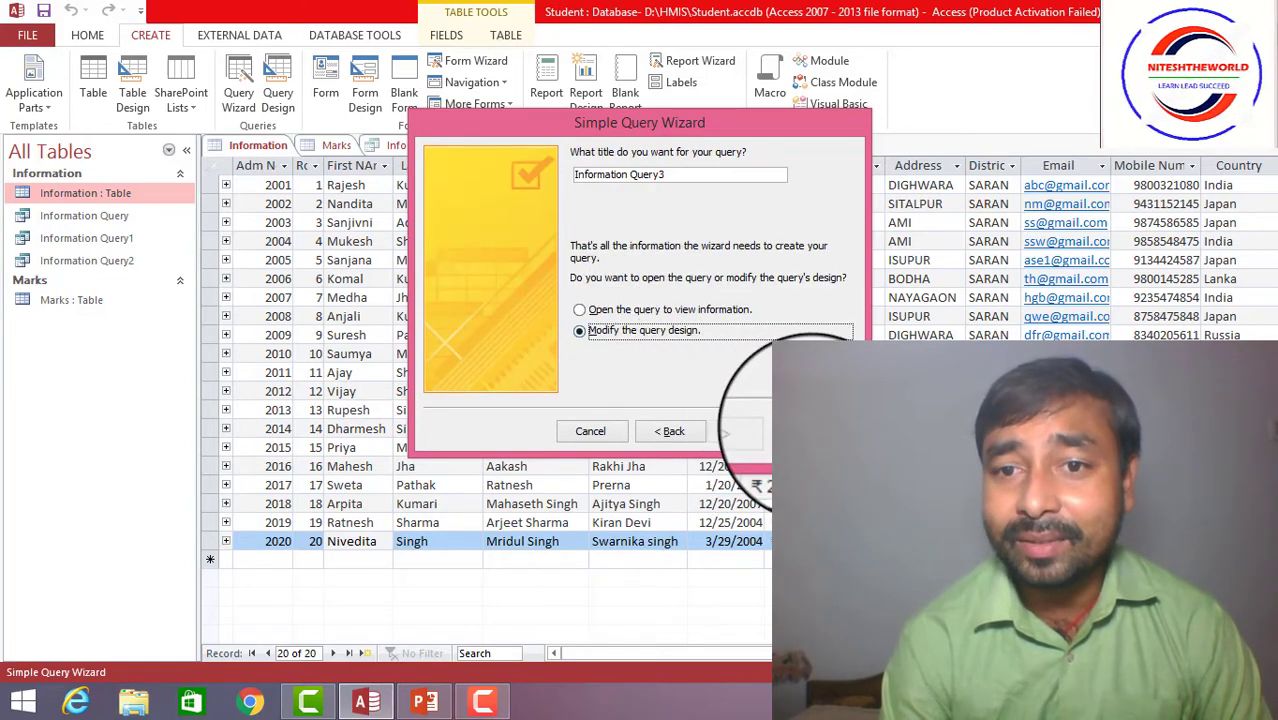
left_click(815, 431)
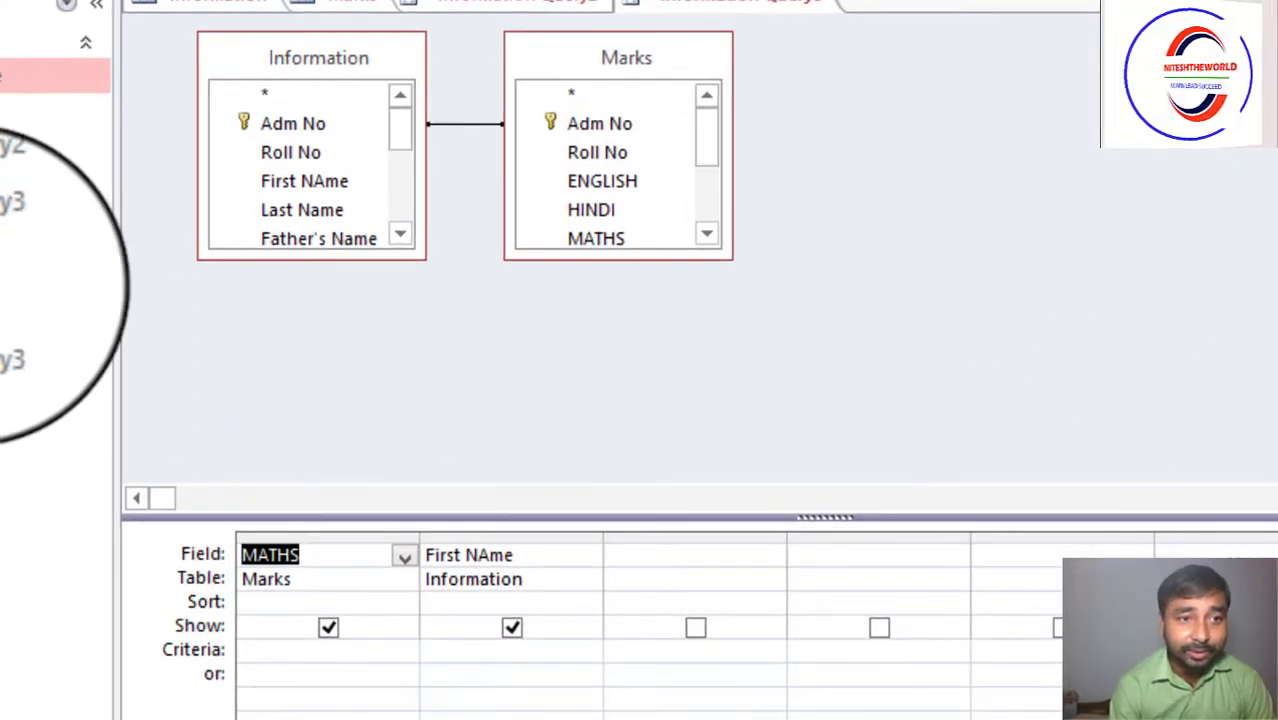
Review the scores in the Marks table and set the MATHS criteria in Information Query3 to >70
double_click(30, 295)
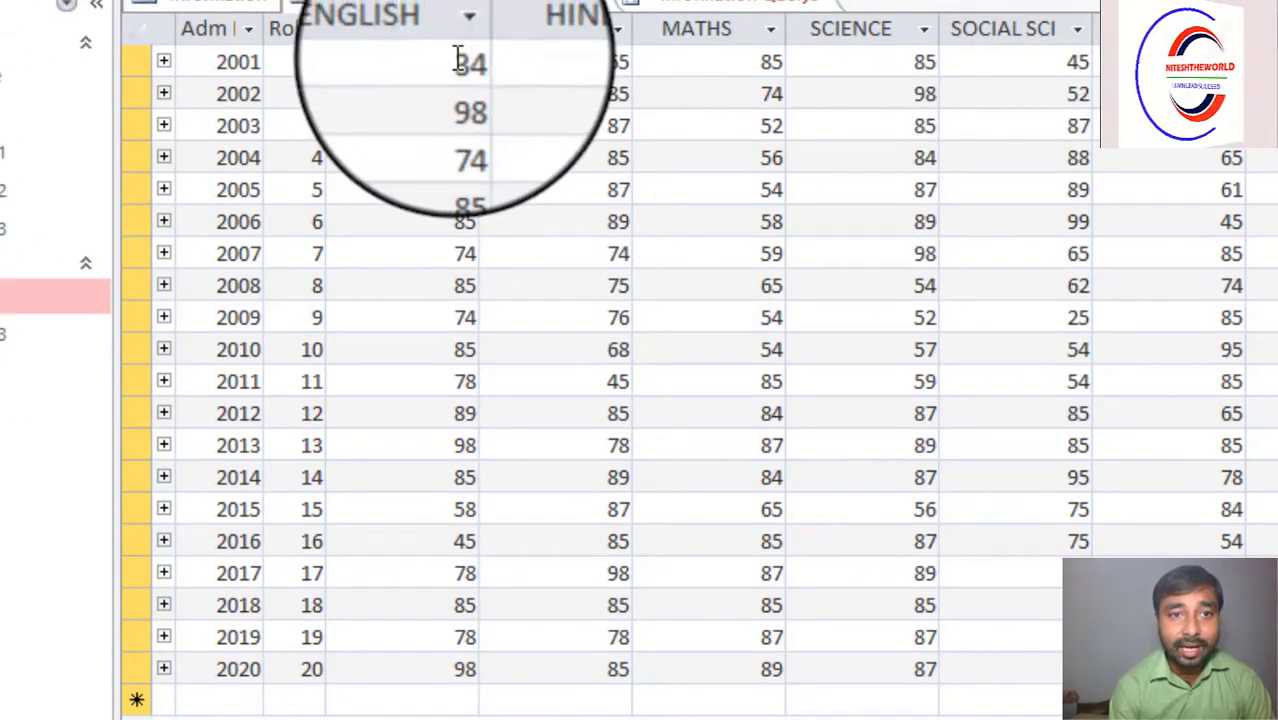
left_click(752, 8)
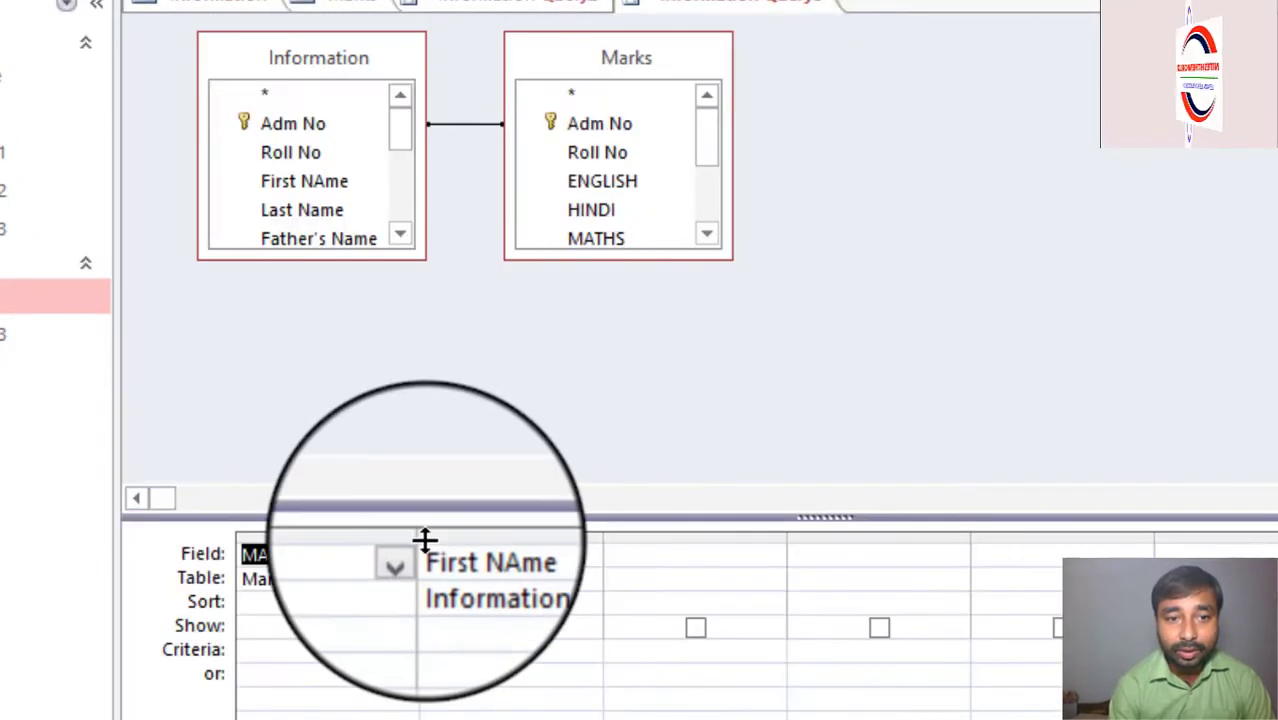
left_click(300, 652)
type(">70")
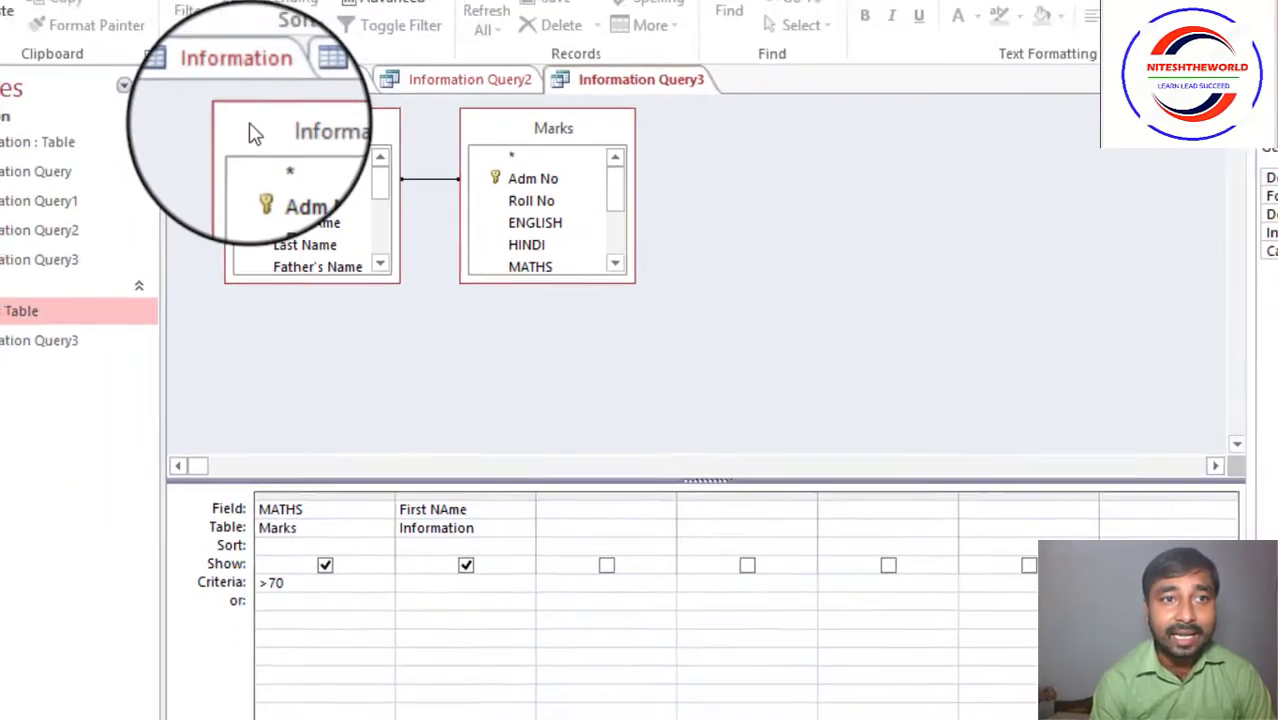
Save the design changes to Information Query3 and open the query to view its filtered records
left_click(155, 31)
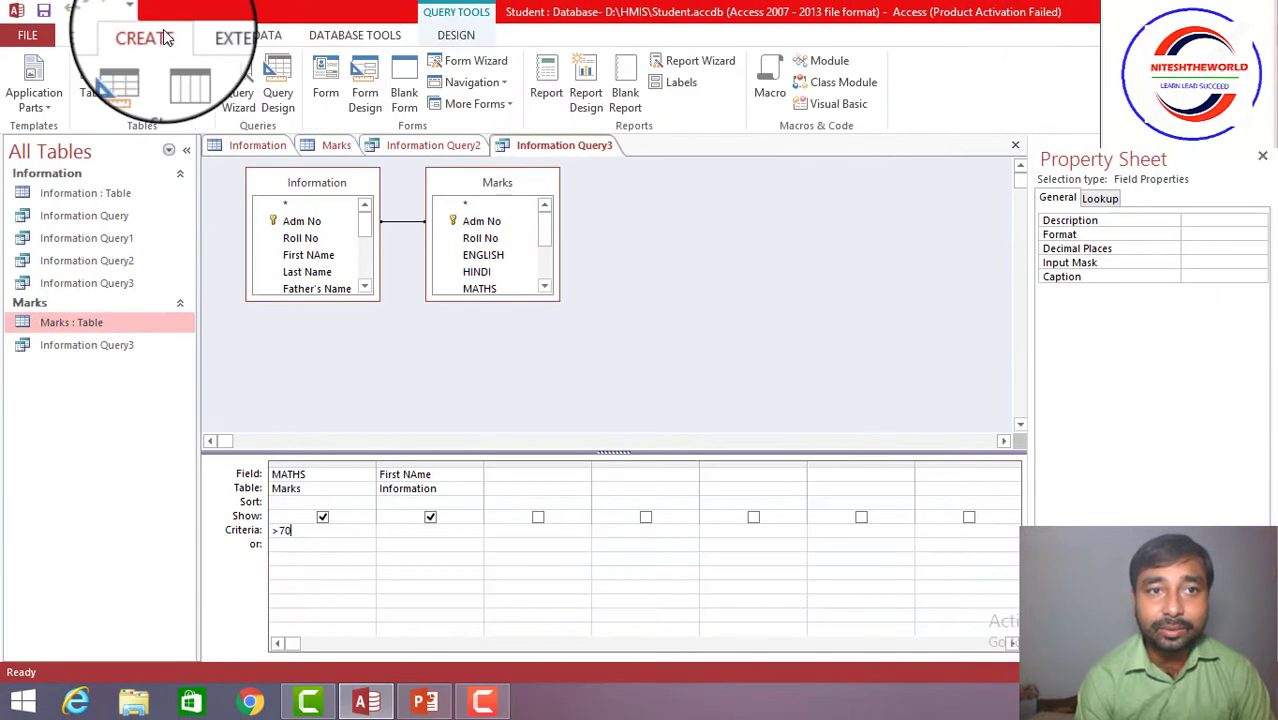
left_click(237, 91)
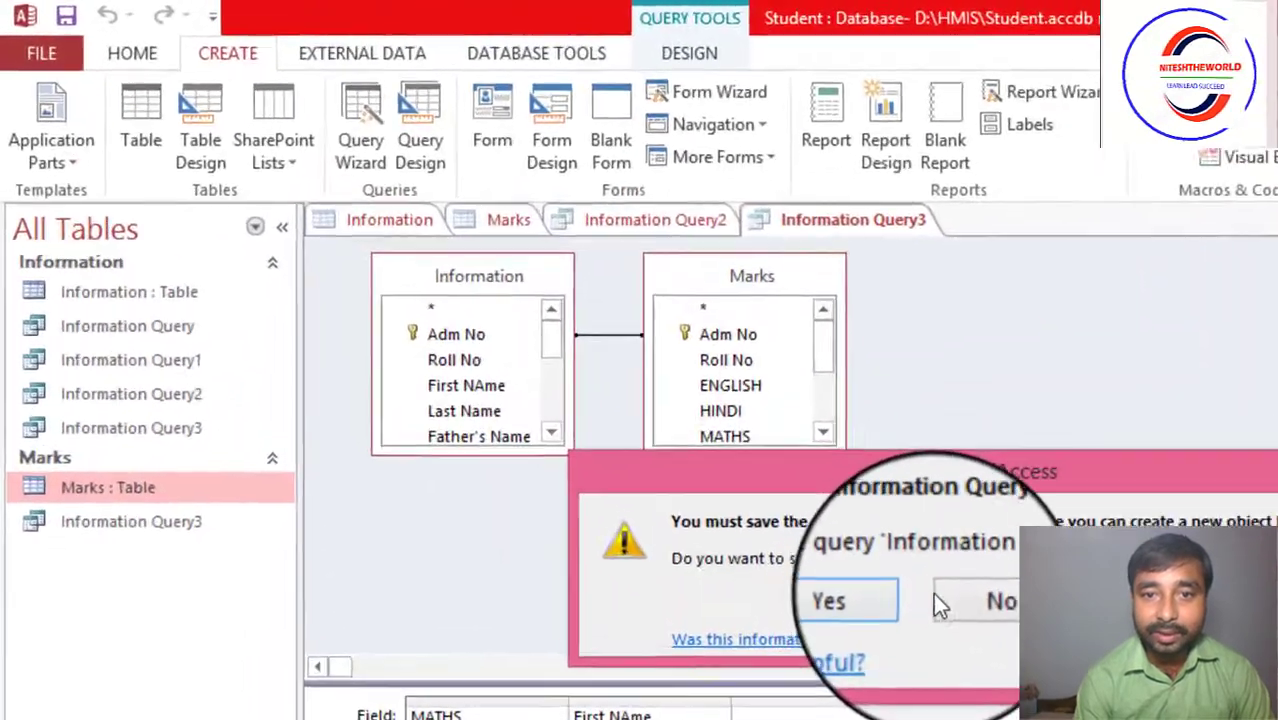
left_click(940, 605)
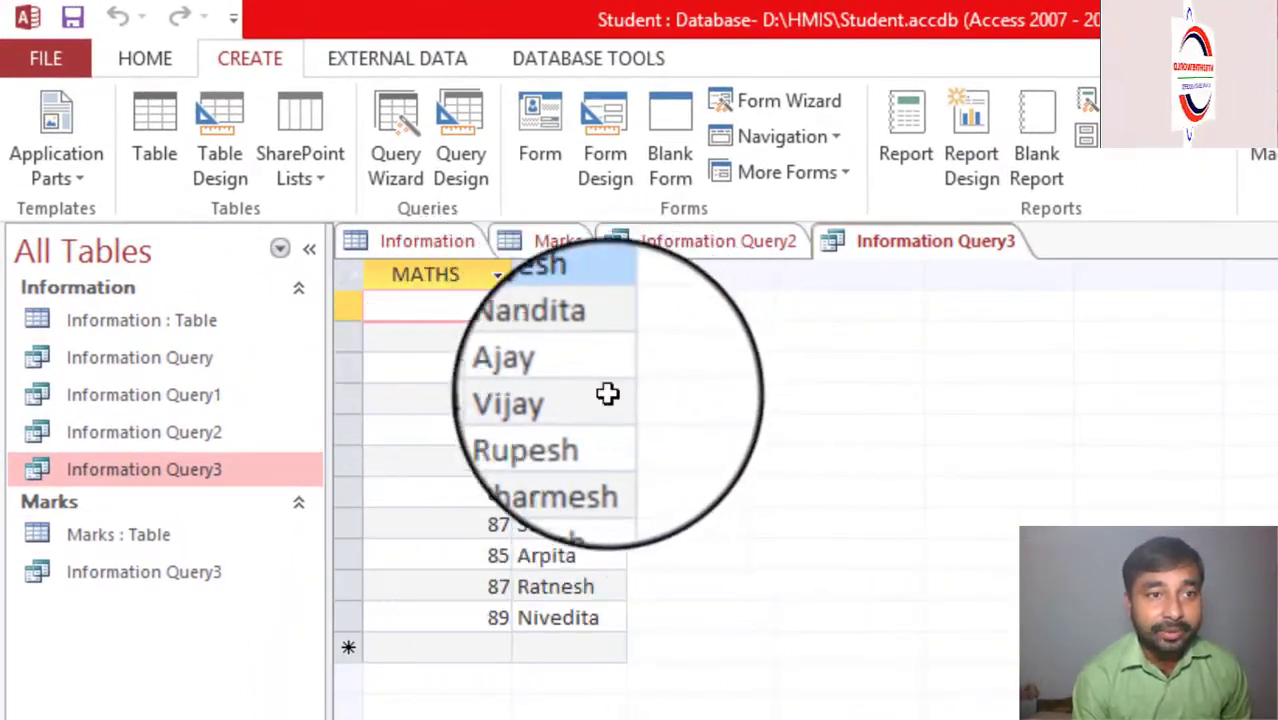